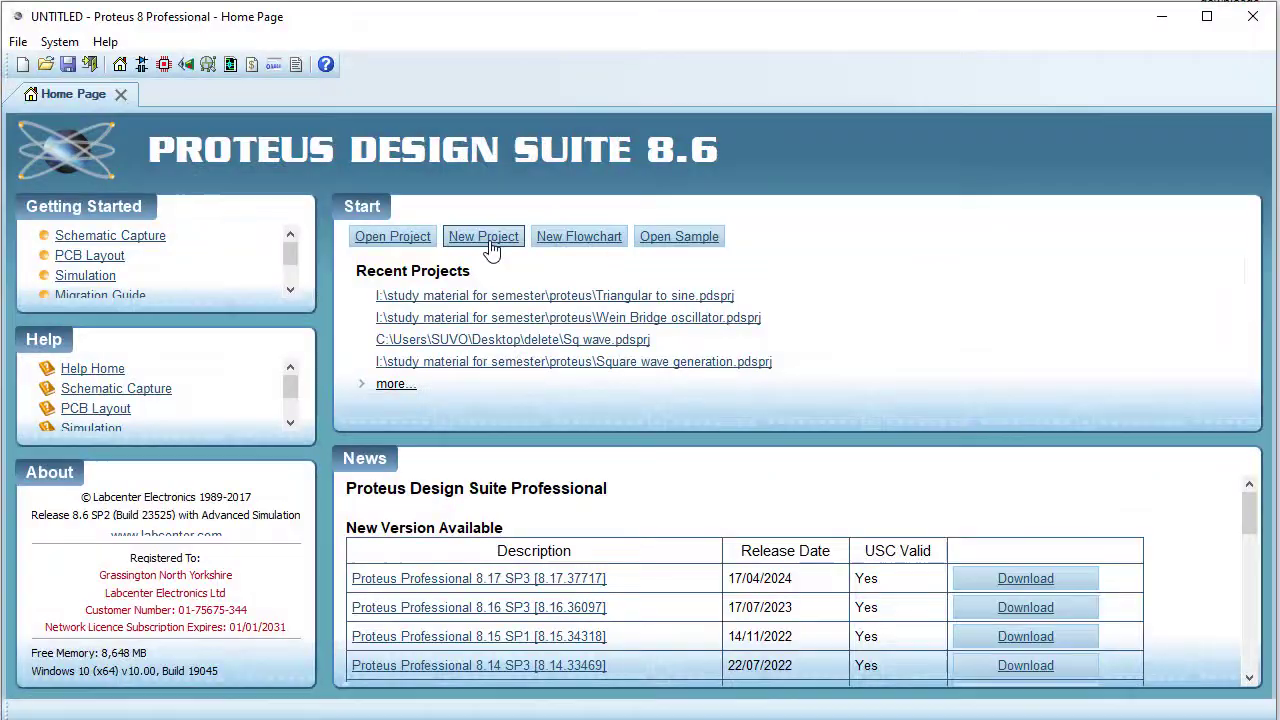
Step: Start a new project and name it 'trialngular to sine'
click(490, 244)
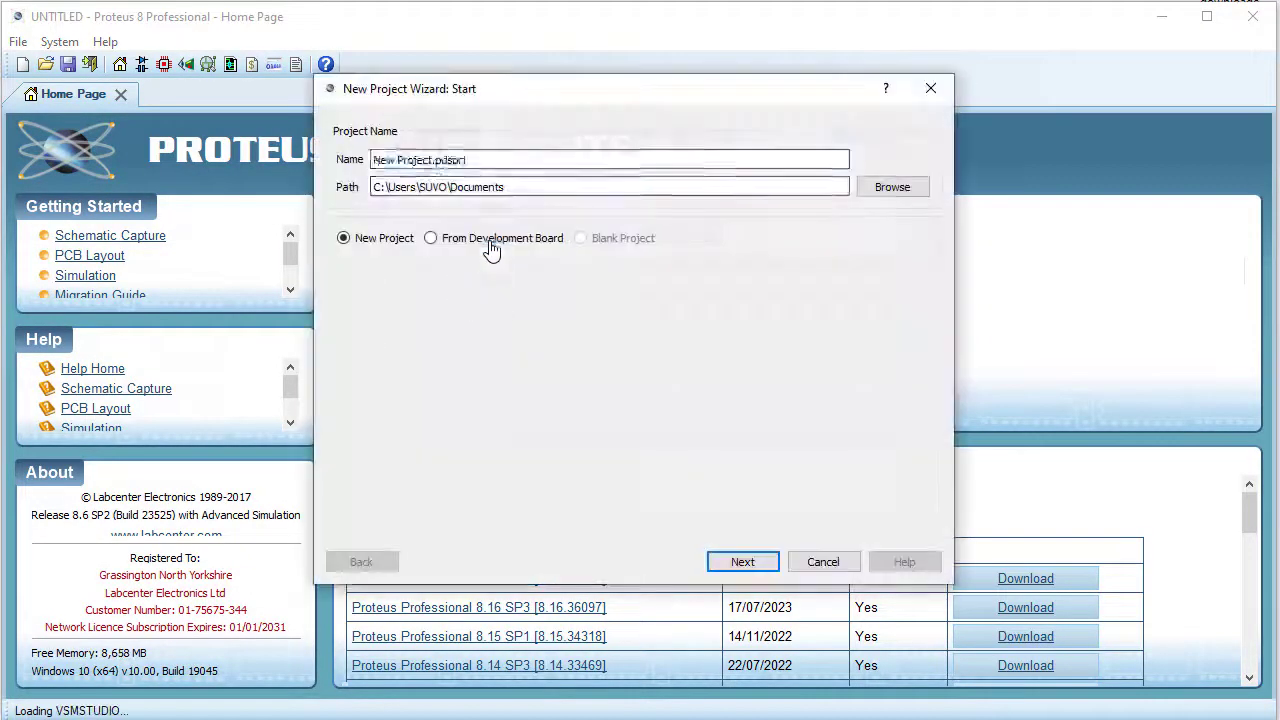
drag(374, 160, 440, 162)
key(BackSpace)
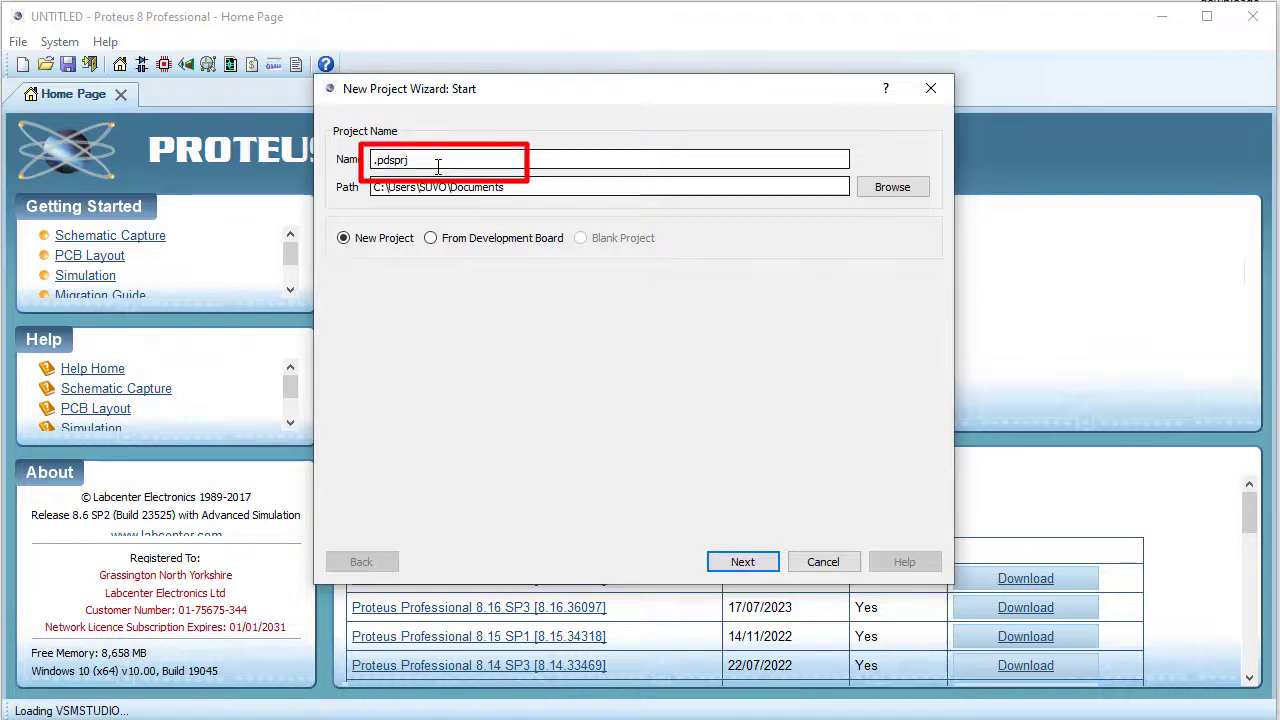
text(trialngular to )
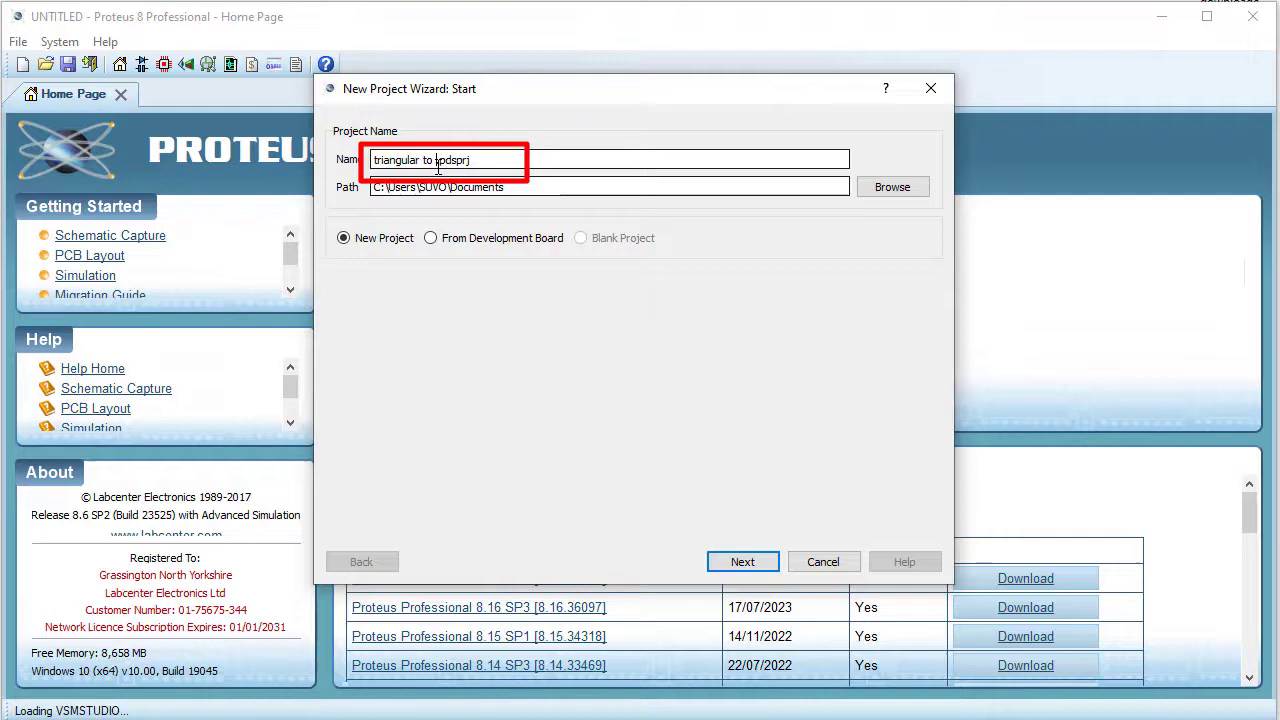
text(sine)
Step: Set the project location to the Desktop\delete folder
click(891, 190)
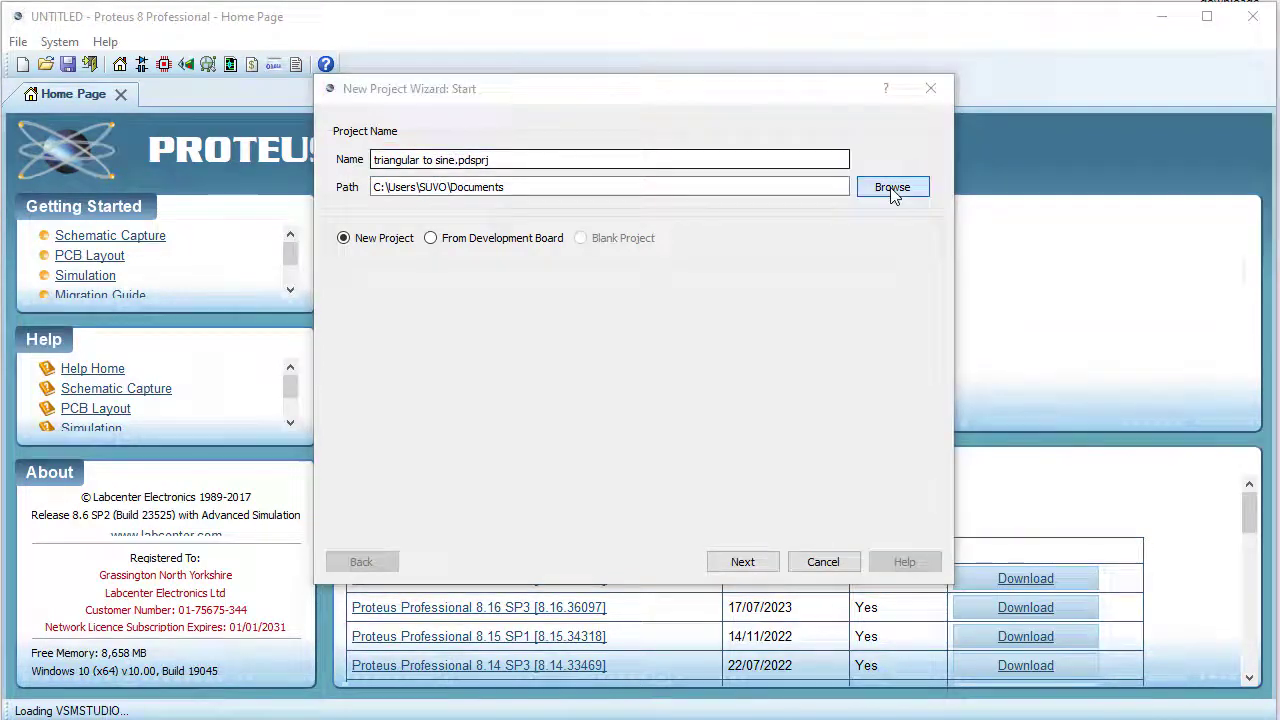
click(408, 476)
click(640, 326)
click(1095, 610)
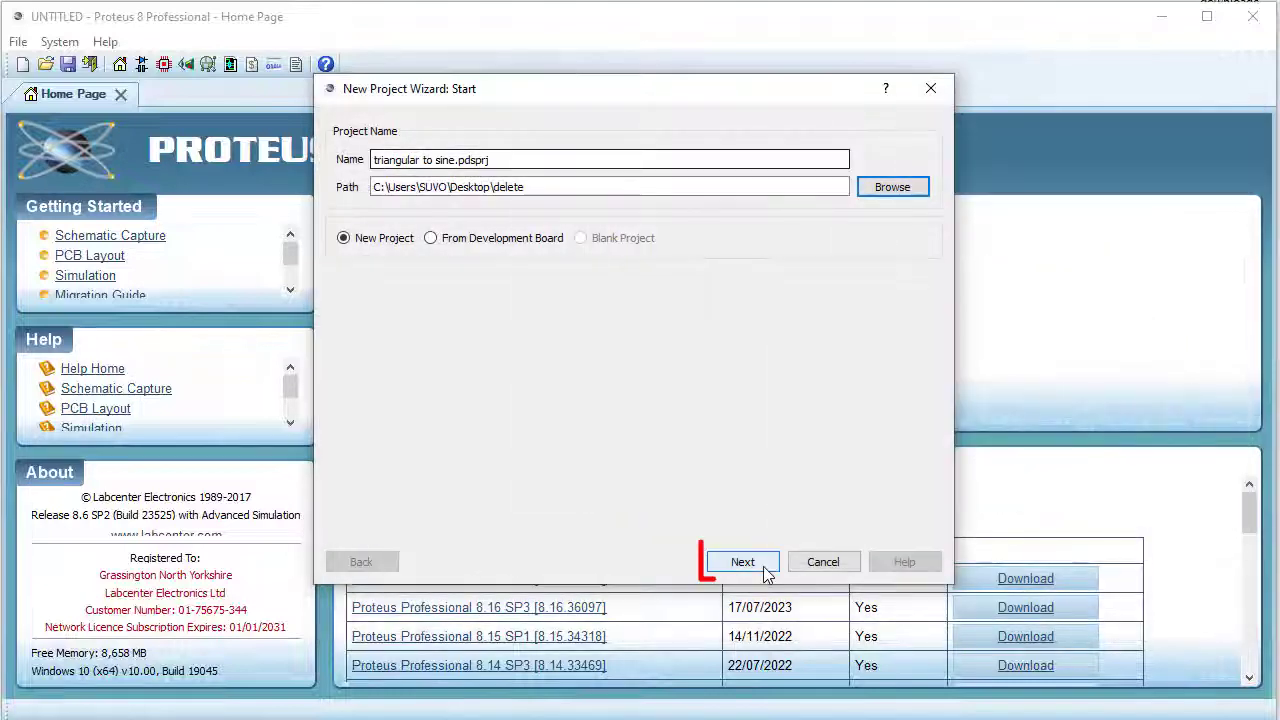
Step: Finish the wizard with the default schematic, no PCB layout and no firmware
click(765, 568)
click(765, 568)
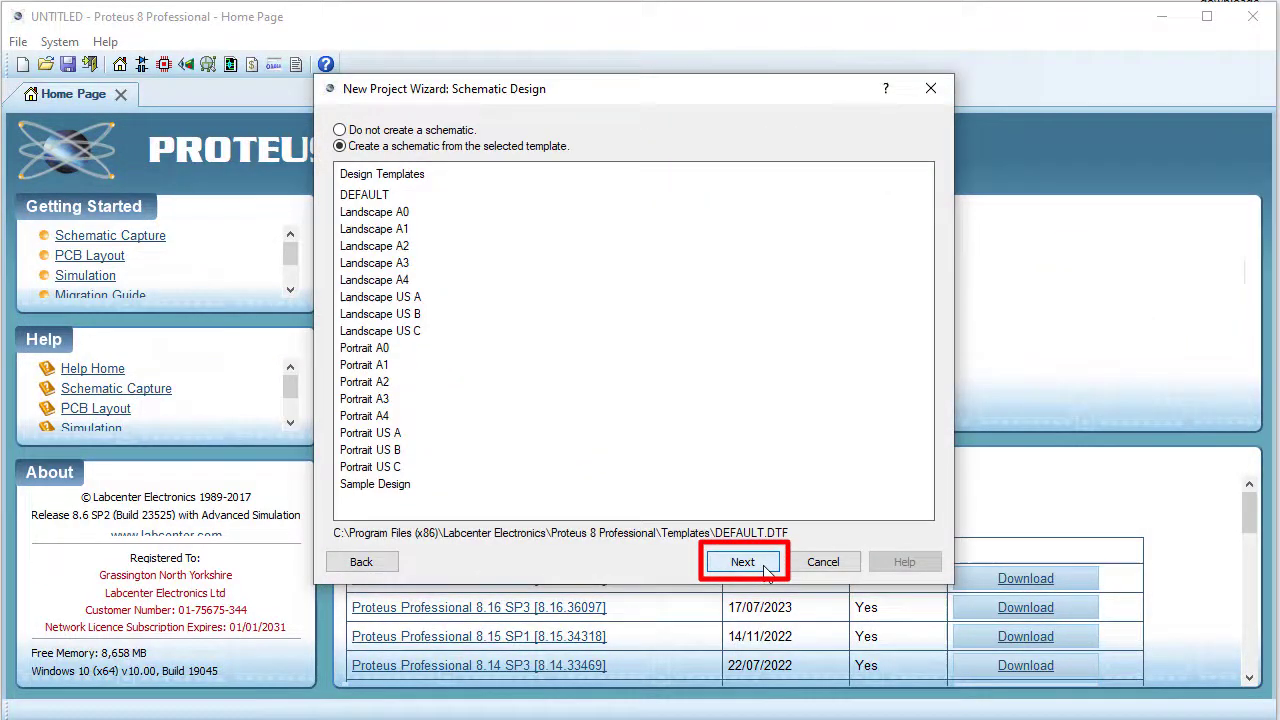
click(765, 568)
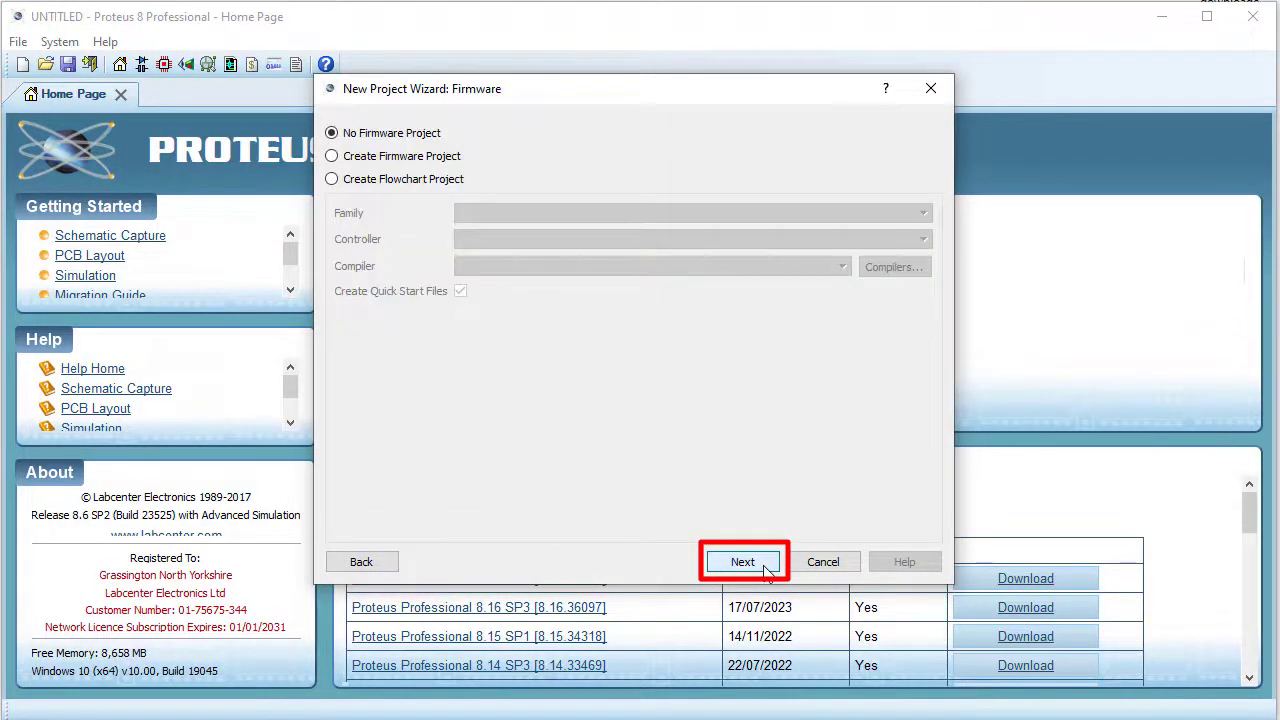
click(765, 568)
click(763, 566)
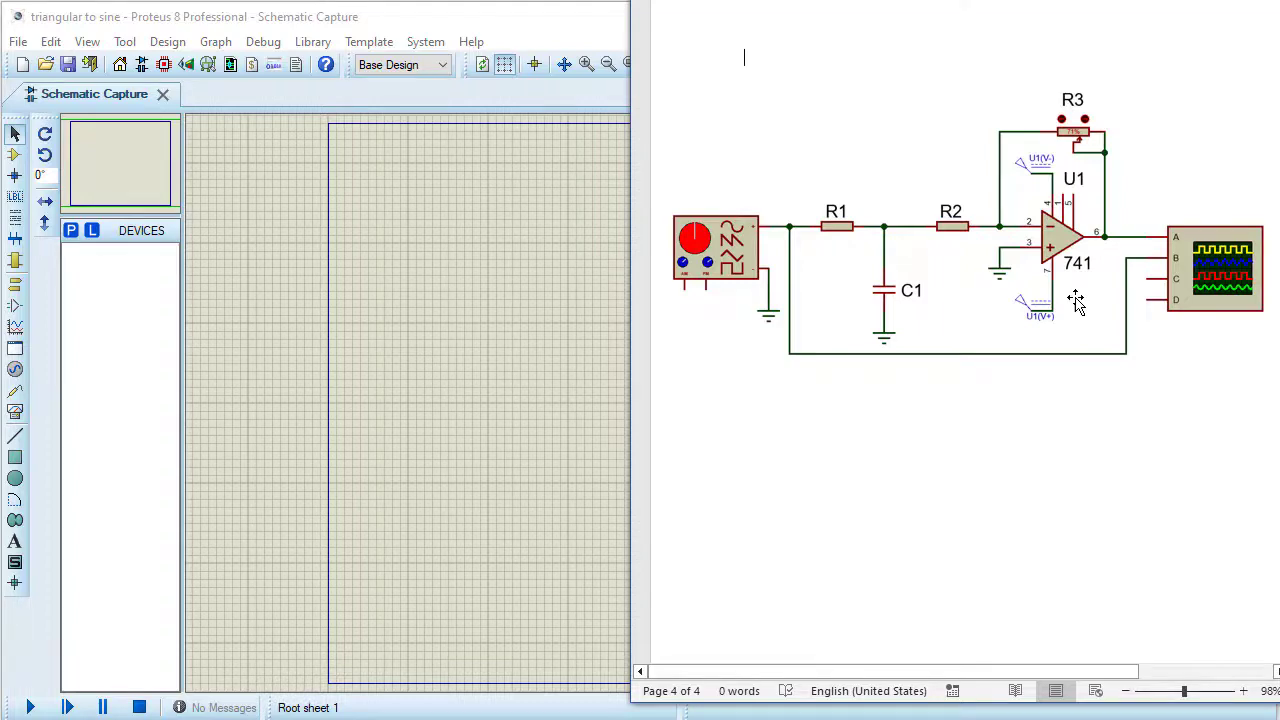
Step: Add the RES resistor and POT-HG potentiometer to the device list
click(140, 322)
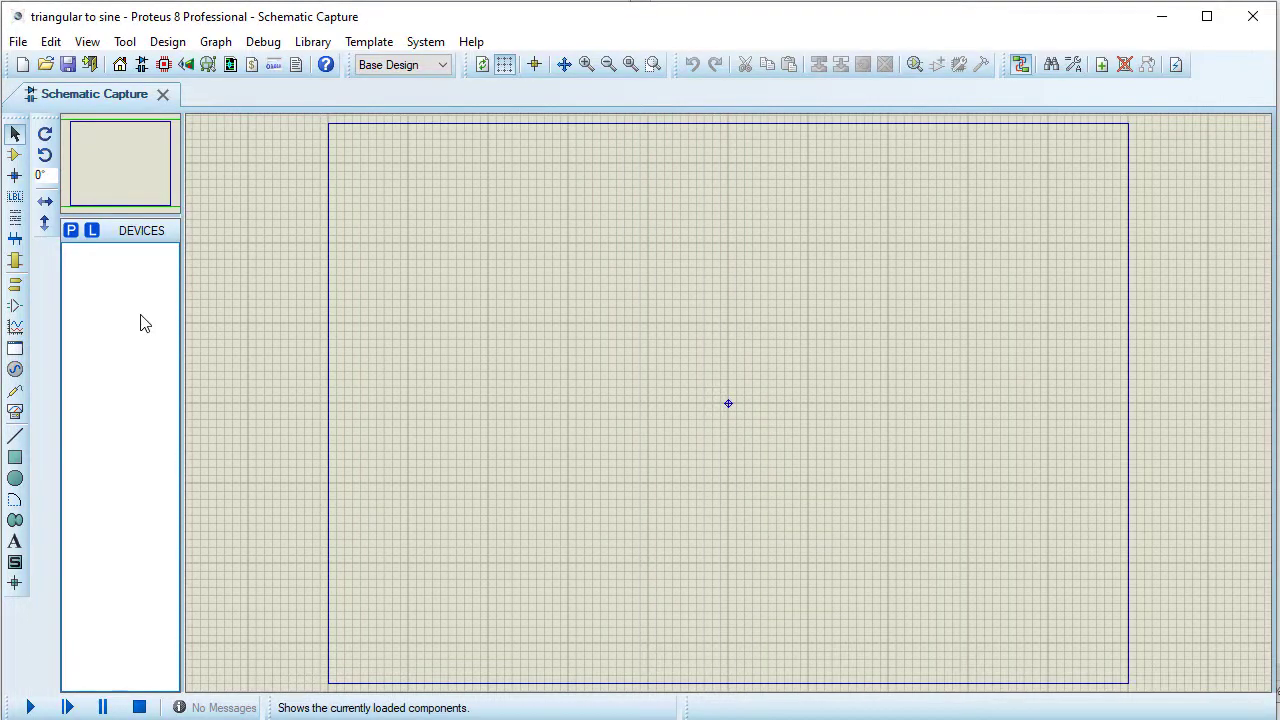
click(71, 233)
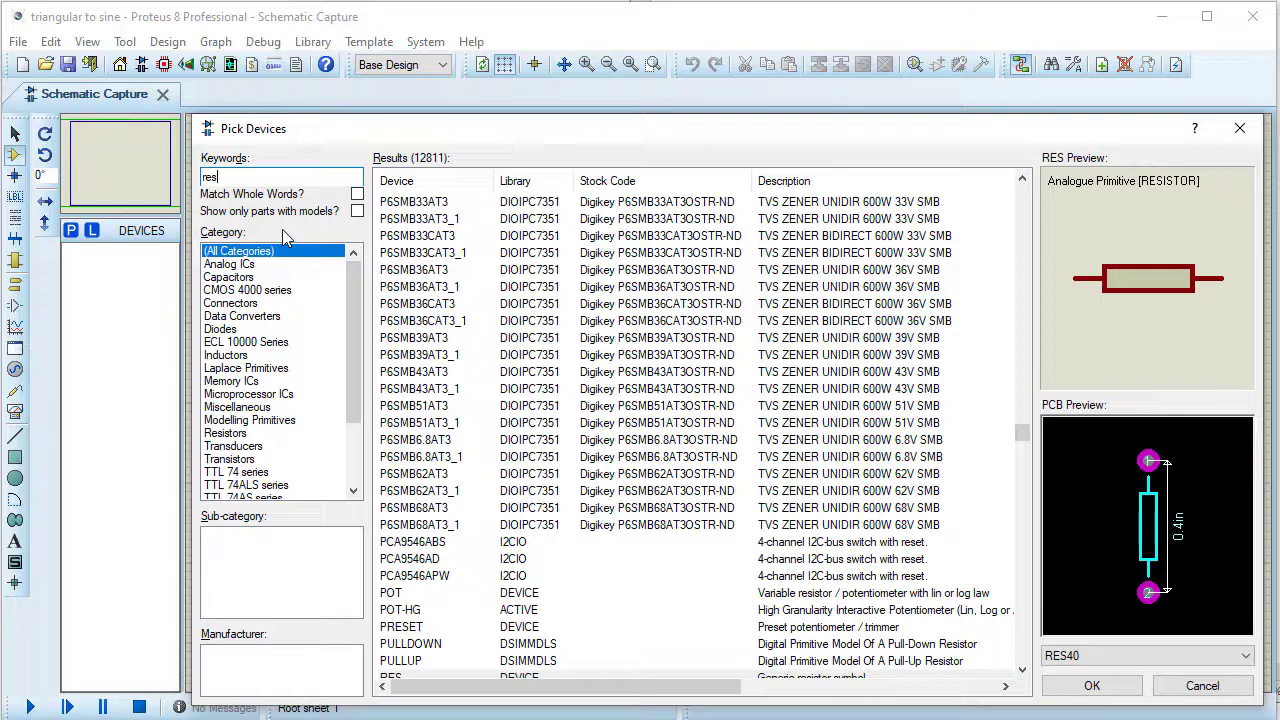
scroll(432, 483, down, 4)
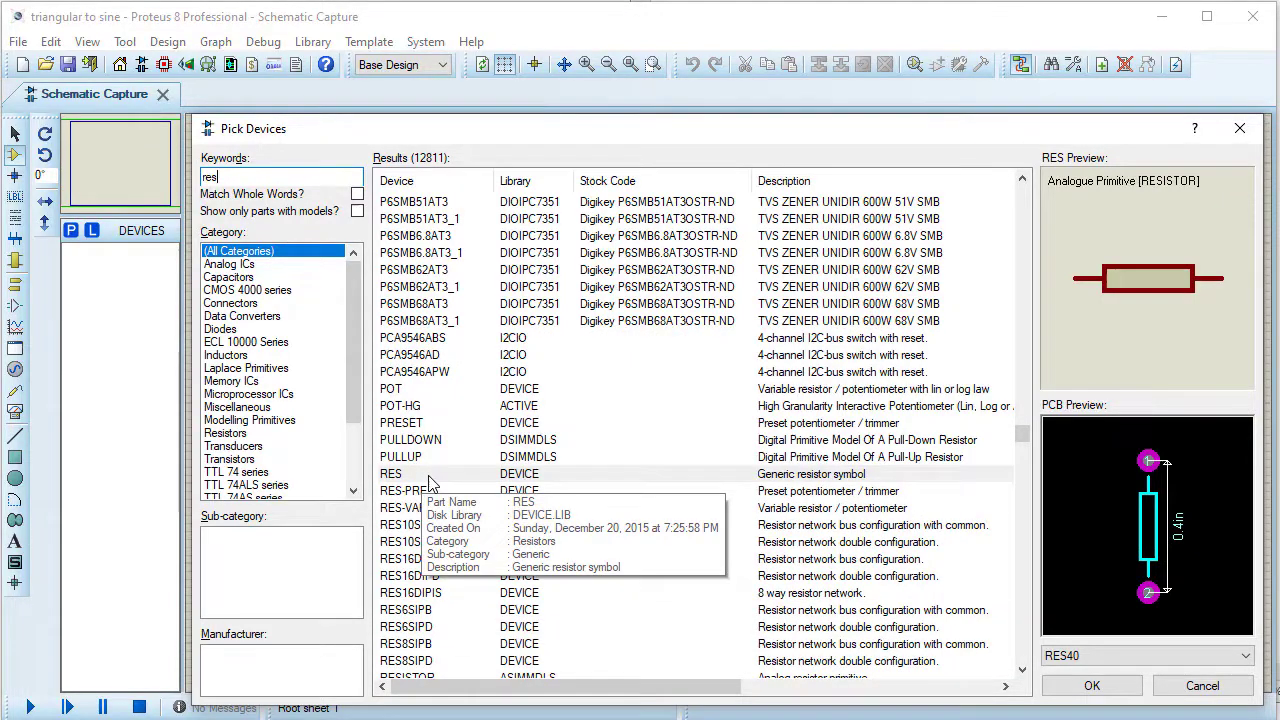
double_click(430, 476)
click(237, 177)
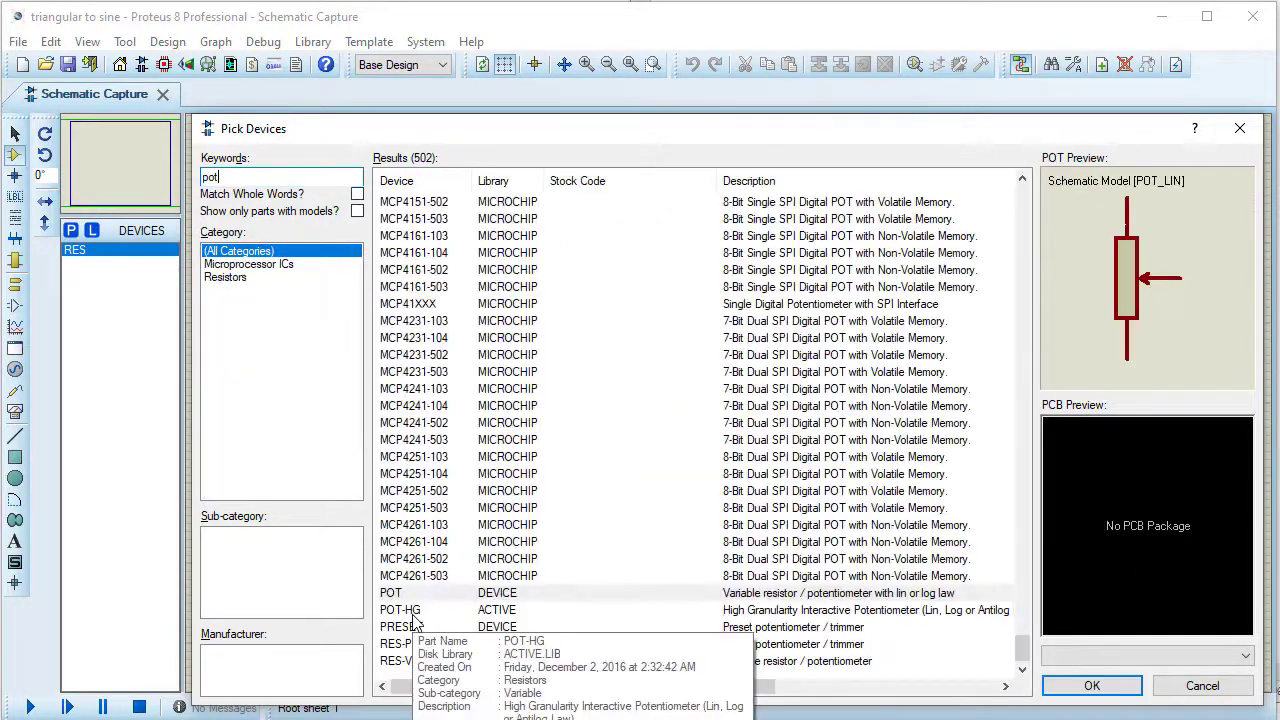
double_click(410, 612)
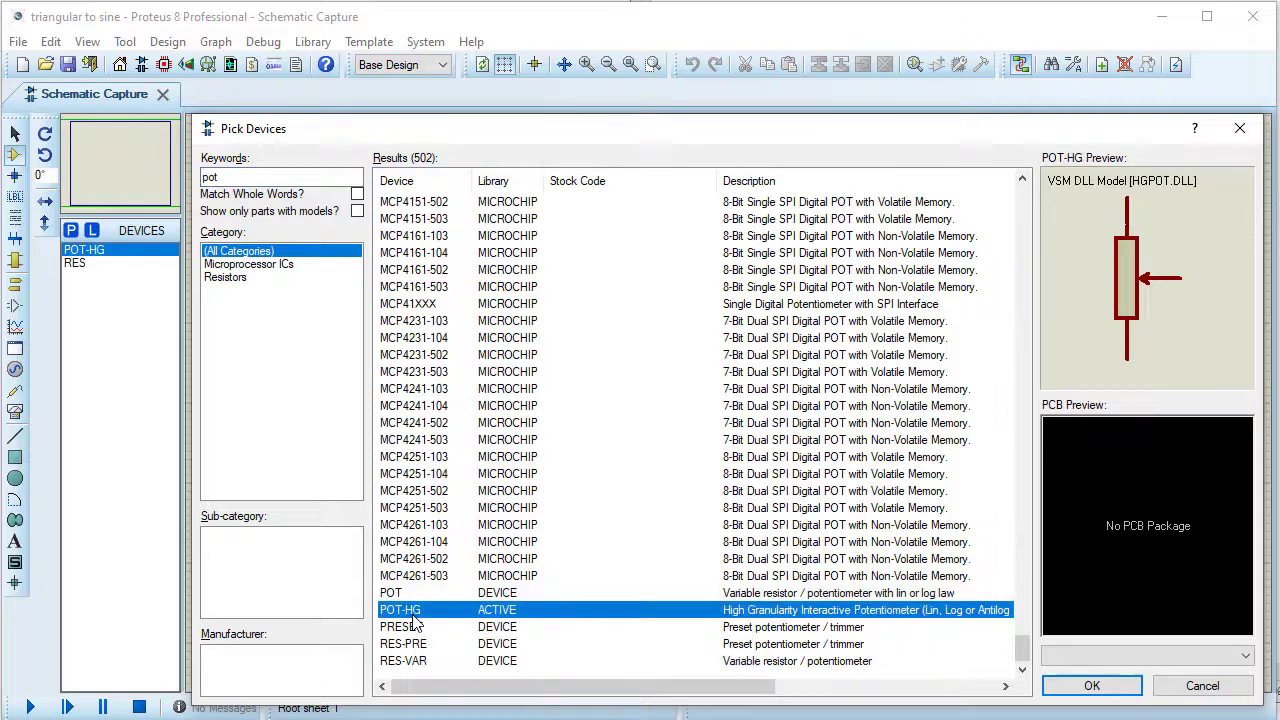
Step: Add the CAP capacitor and 741 op-amp, then close the device picker
click(232, 177)
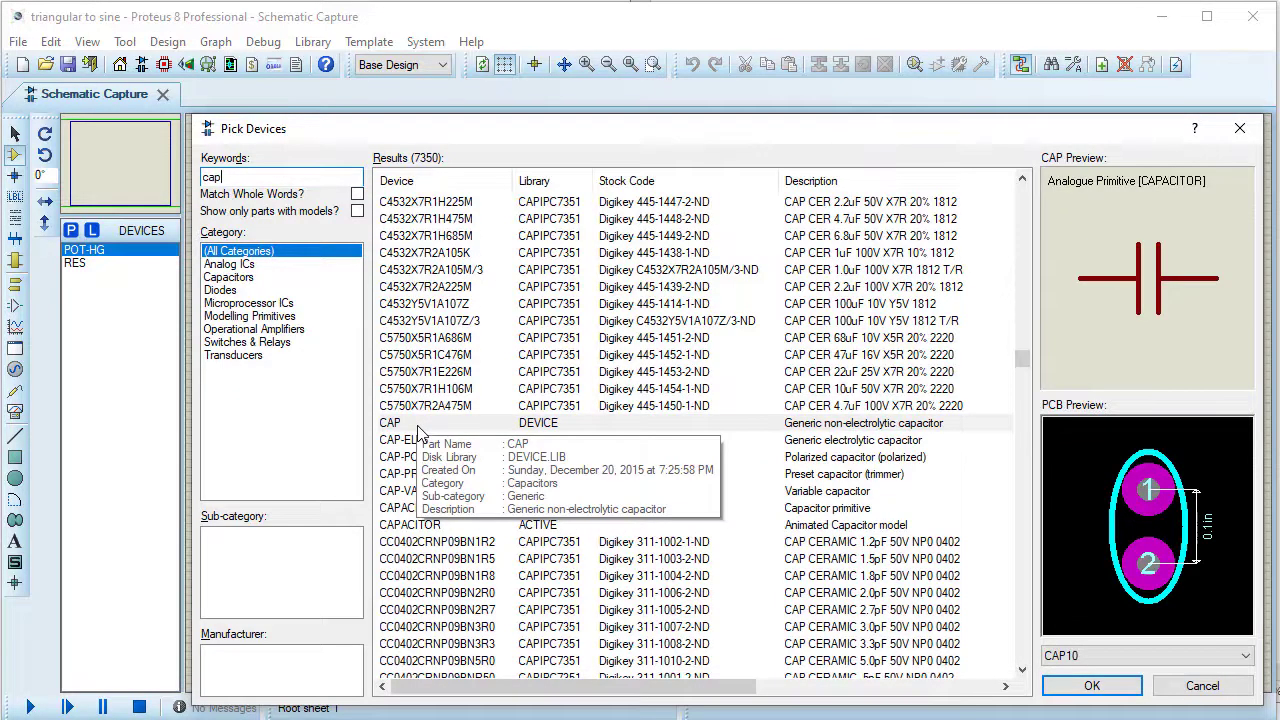
double_click(435, 430)
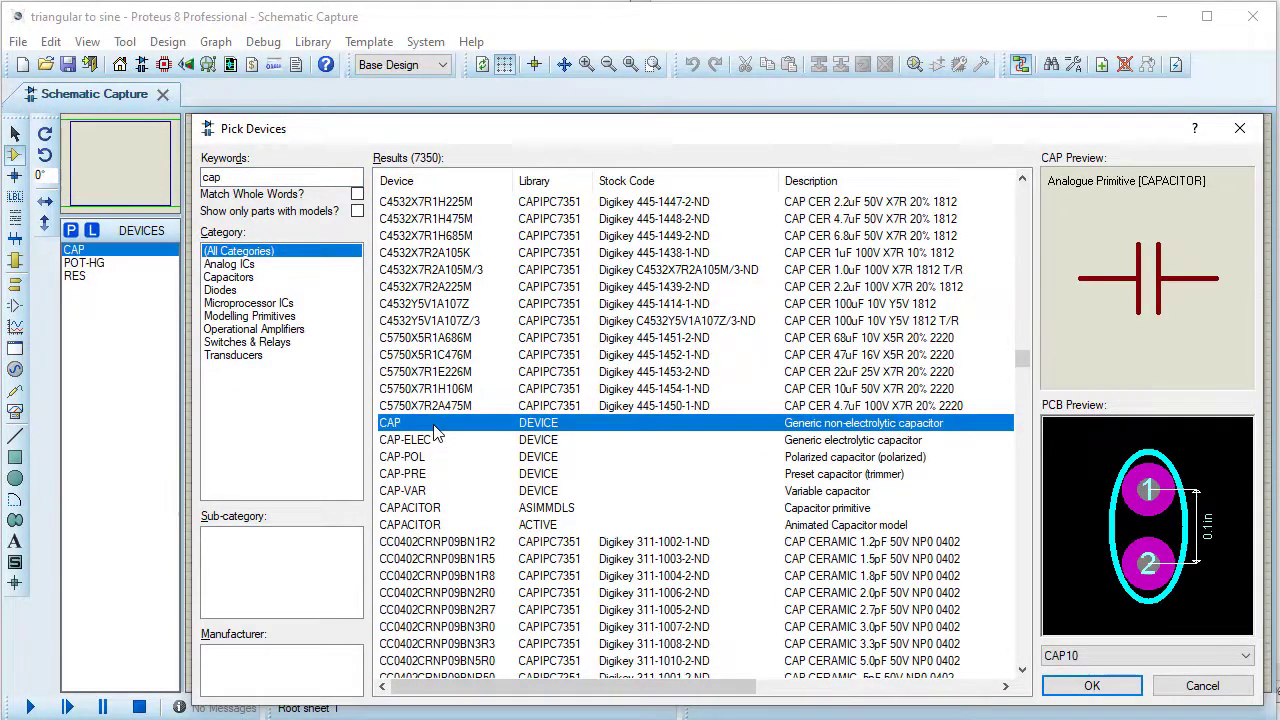
click(236, 177)
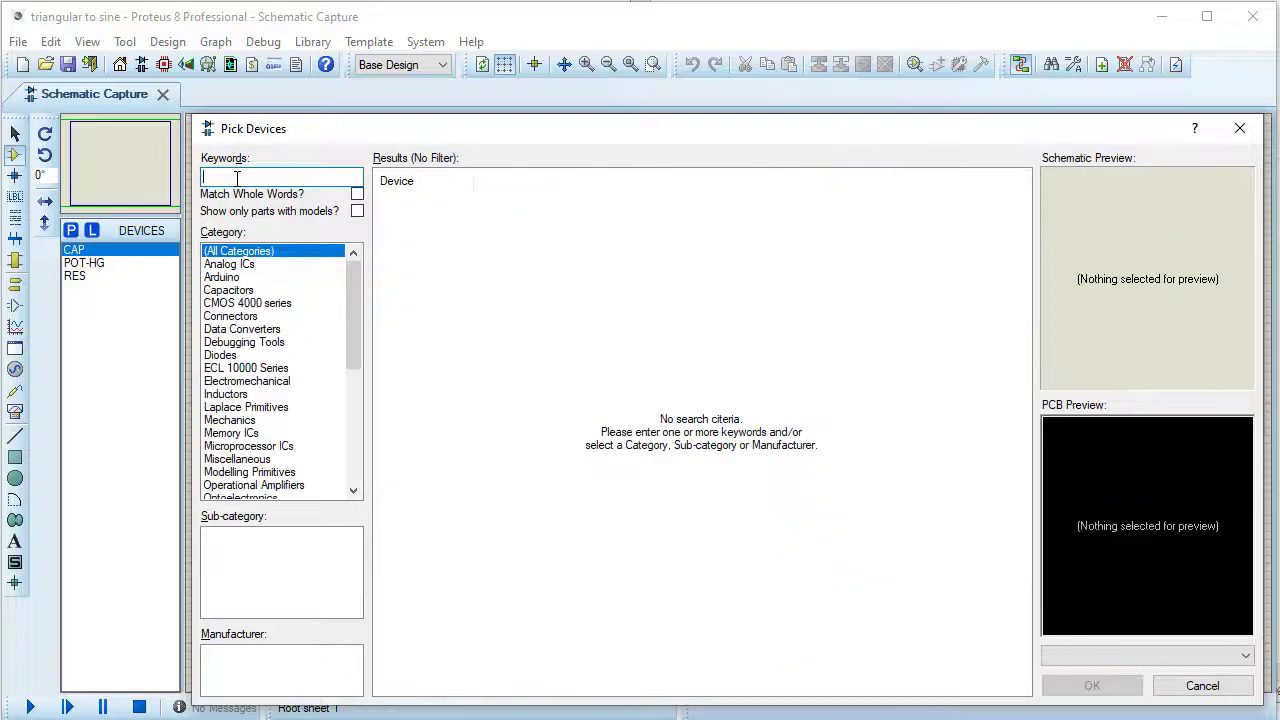
text(74)
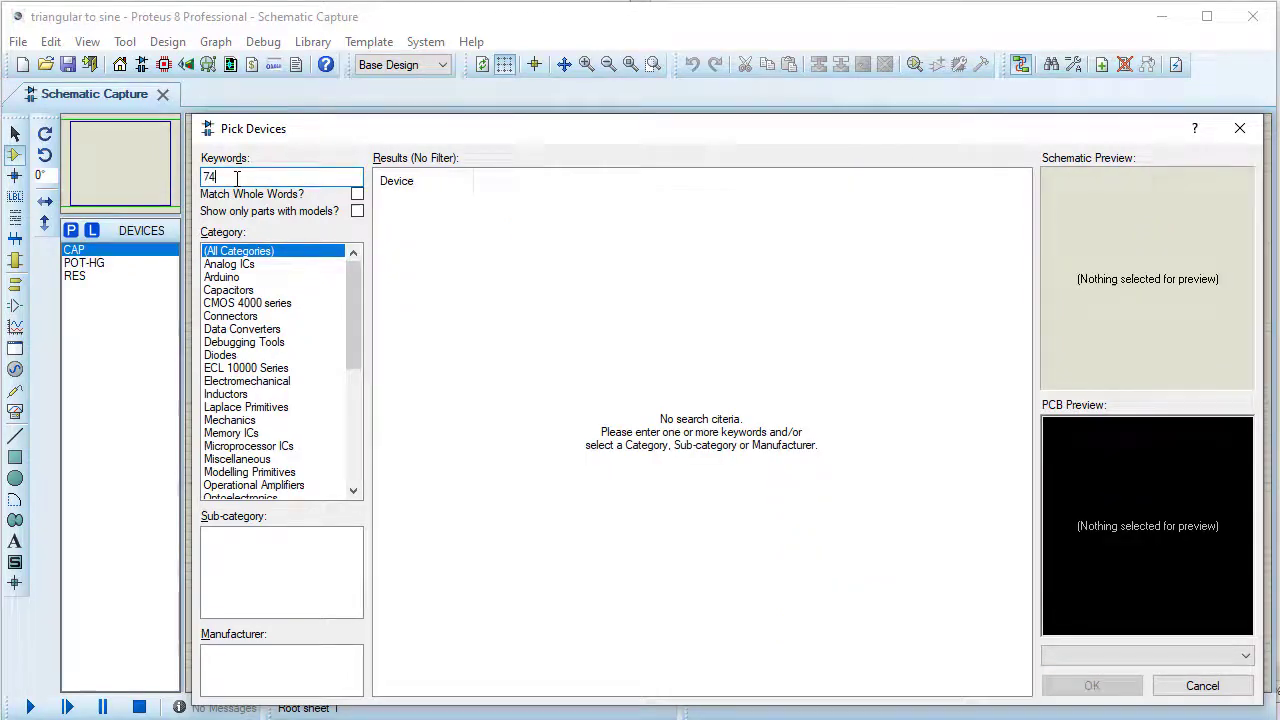
text(1)
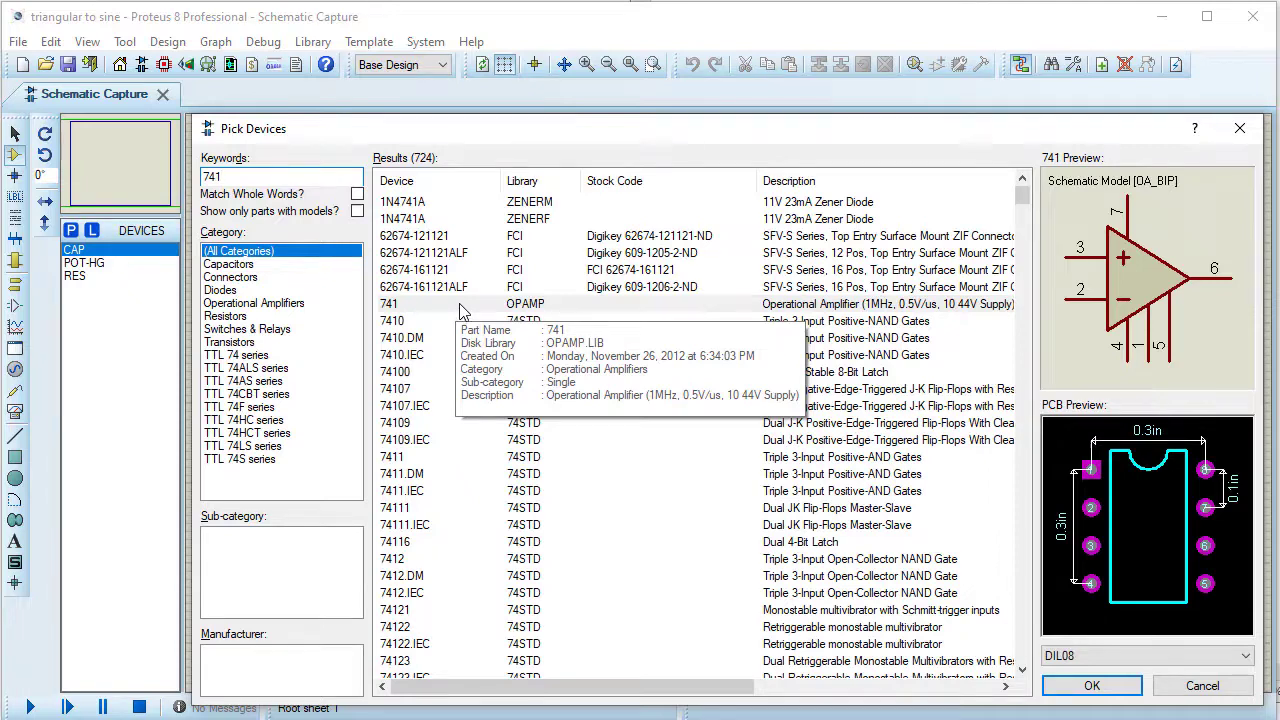
double_click(460, 305)
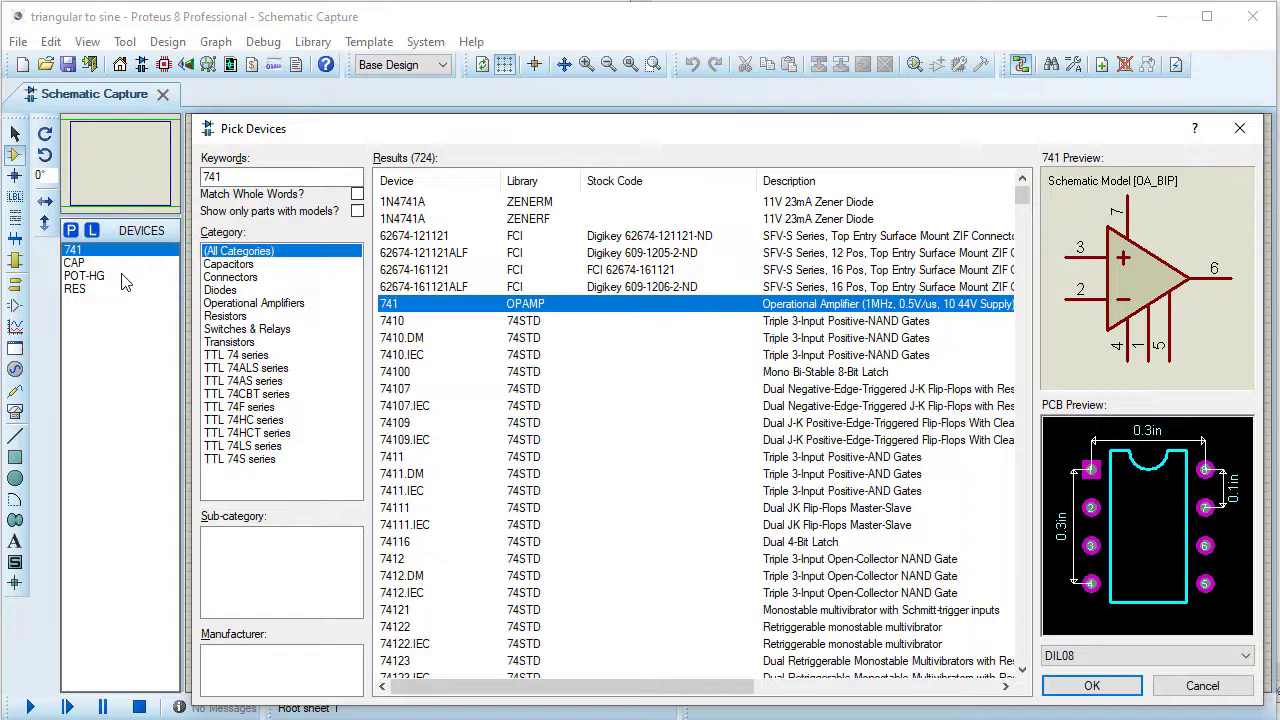
click(1240, 131)
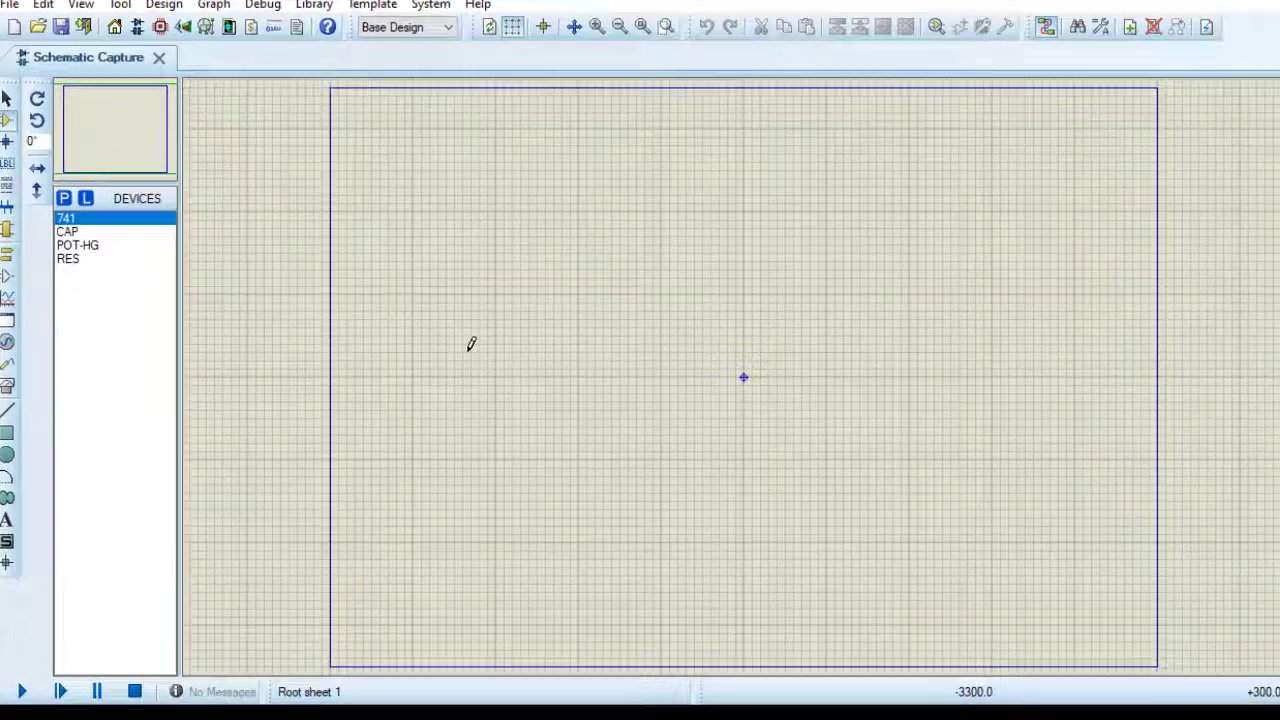
Step: Place resistor R1 on the sheet with capacitor C1 just below it
click(67, 231)
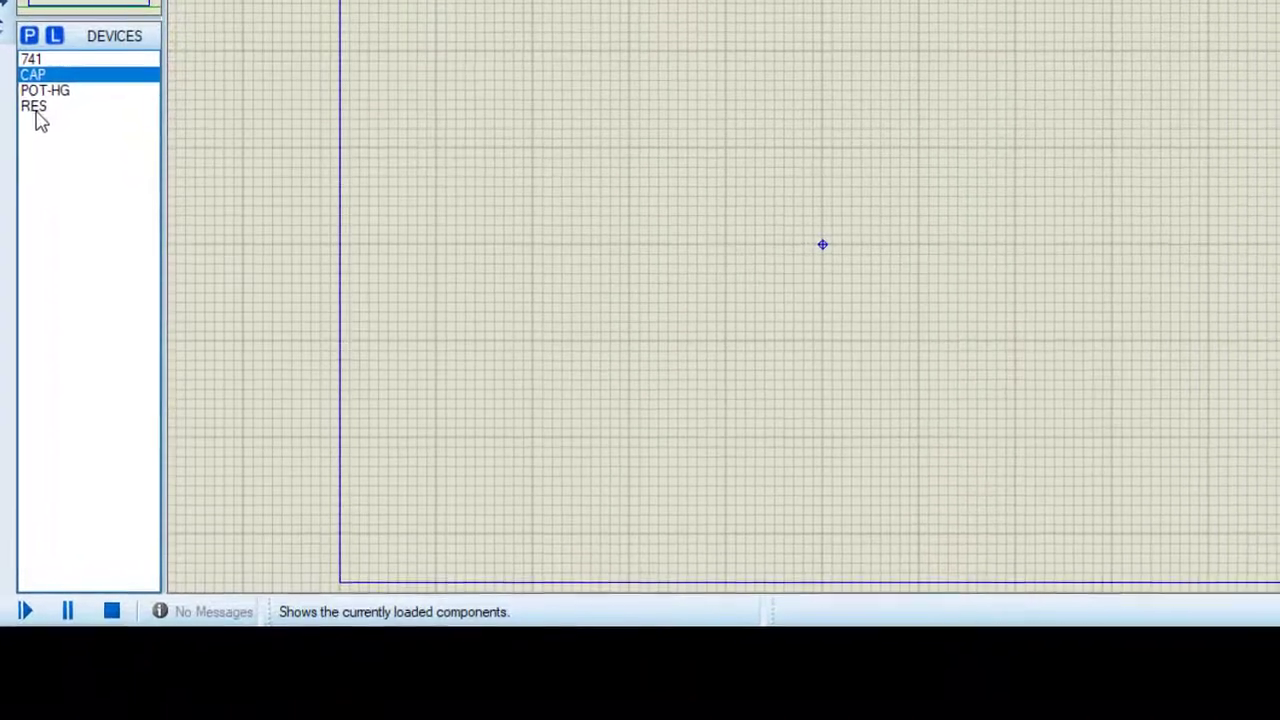
click(36, 110)
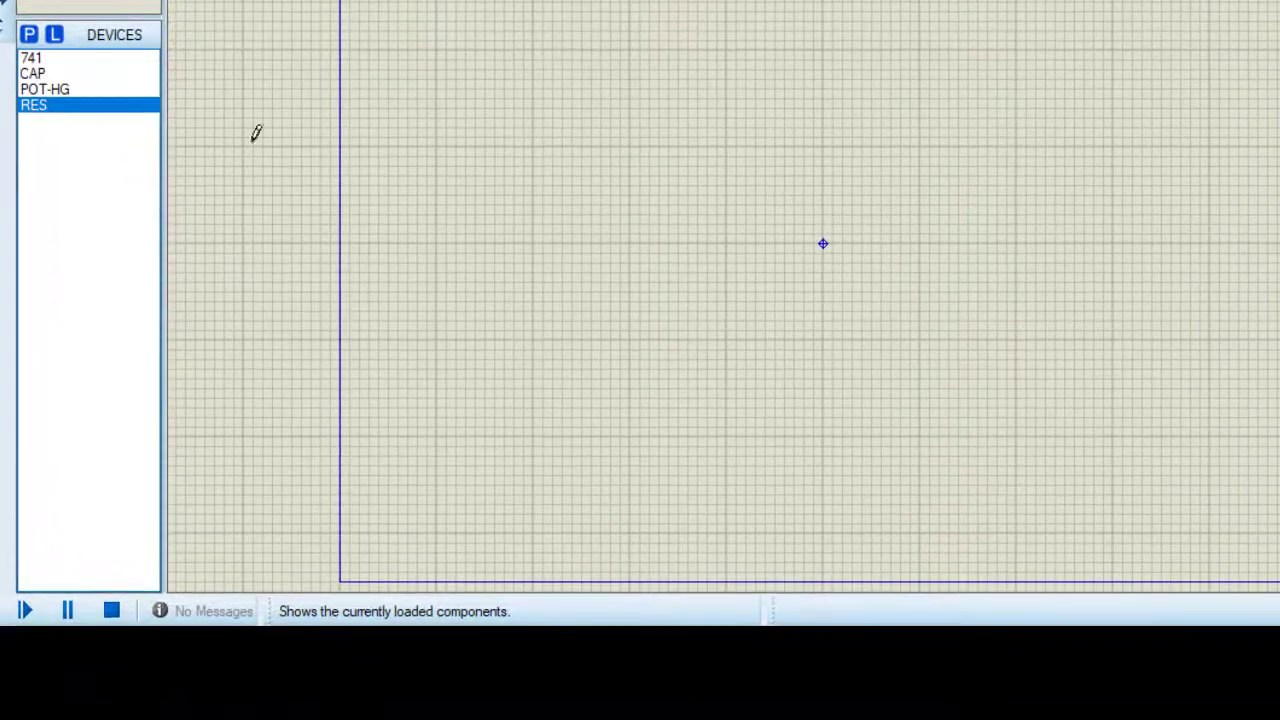
click(449, 385)
click(449, 390)
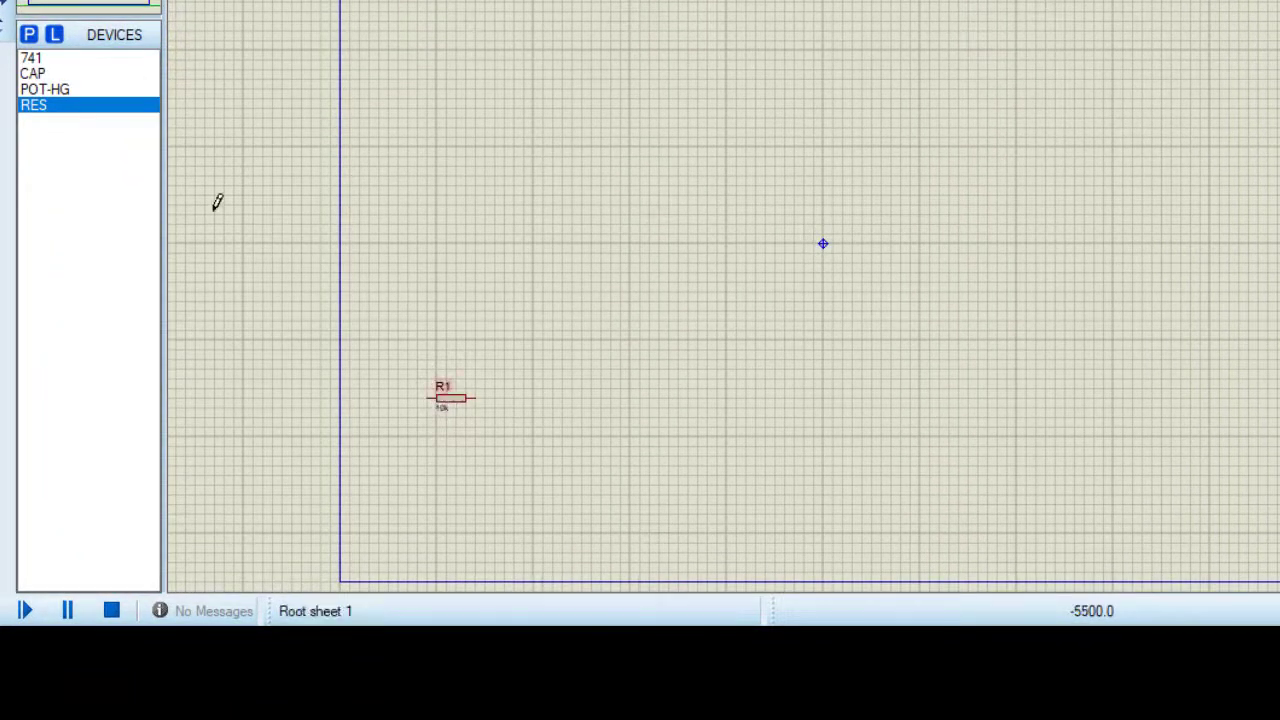
click(42, 75)
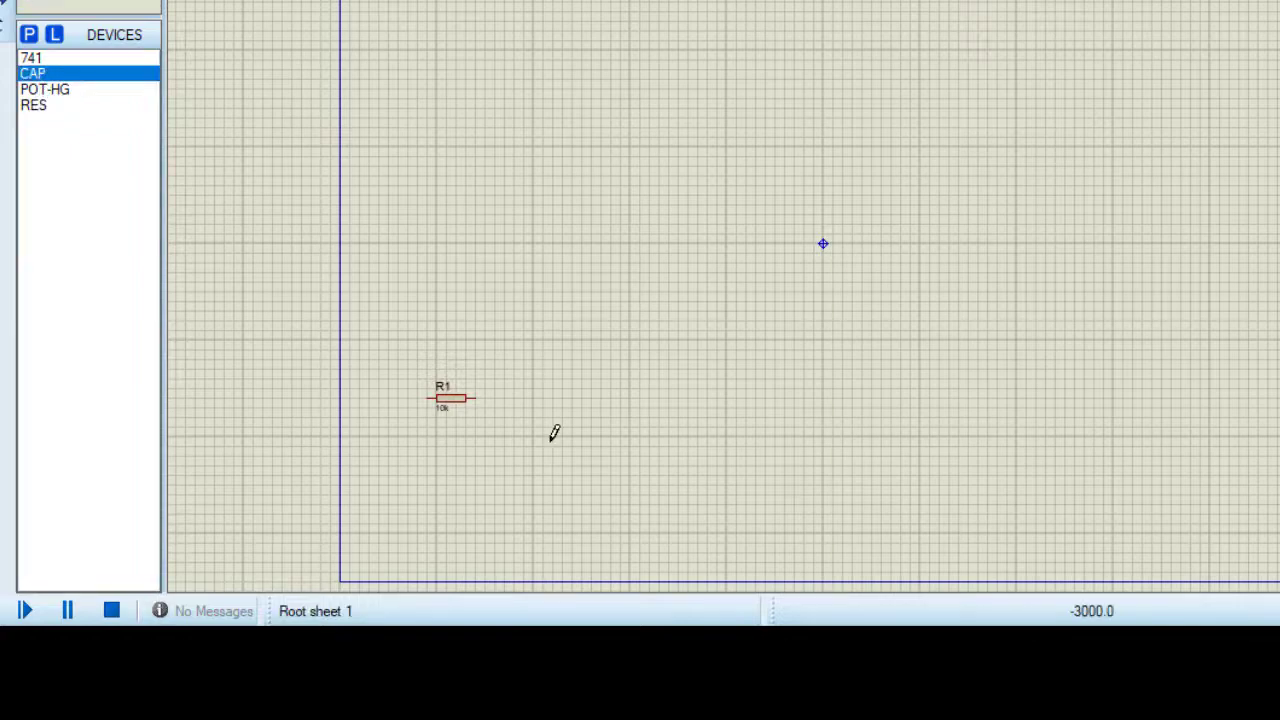
click(494, 456)
click(494, 458)
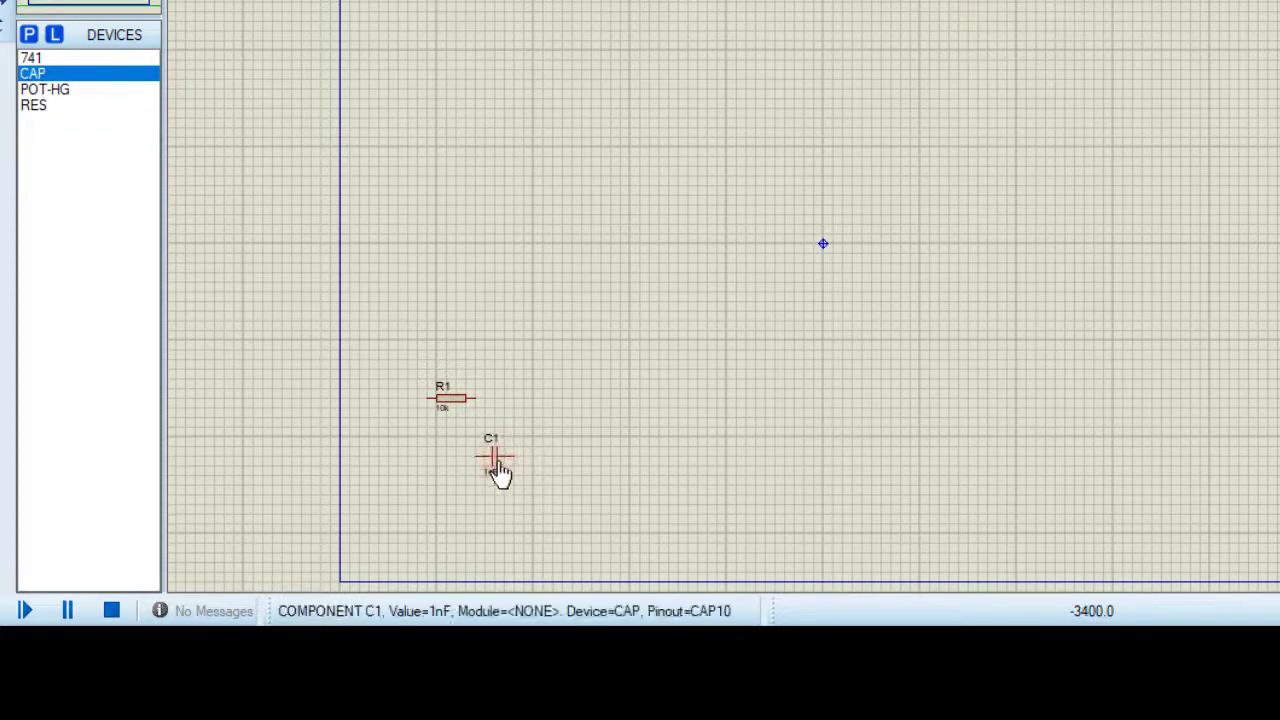
Step: Rotate C1 clockwise and wire R1's right pin to C1's top pin
right_click(497, 466)
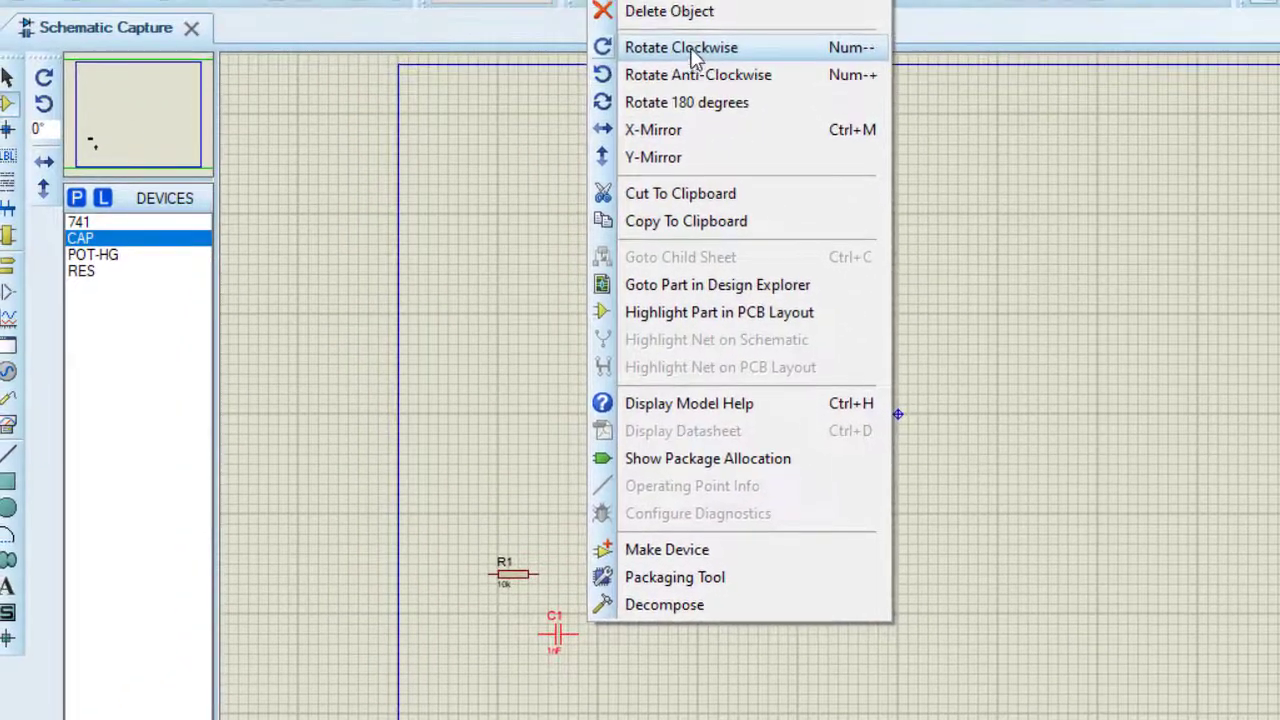
click(690, 50)
click(540, 573)
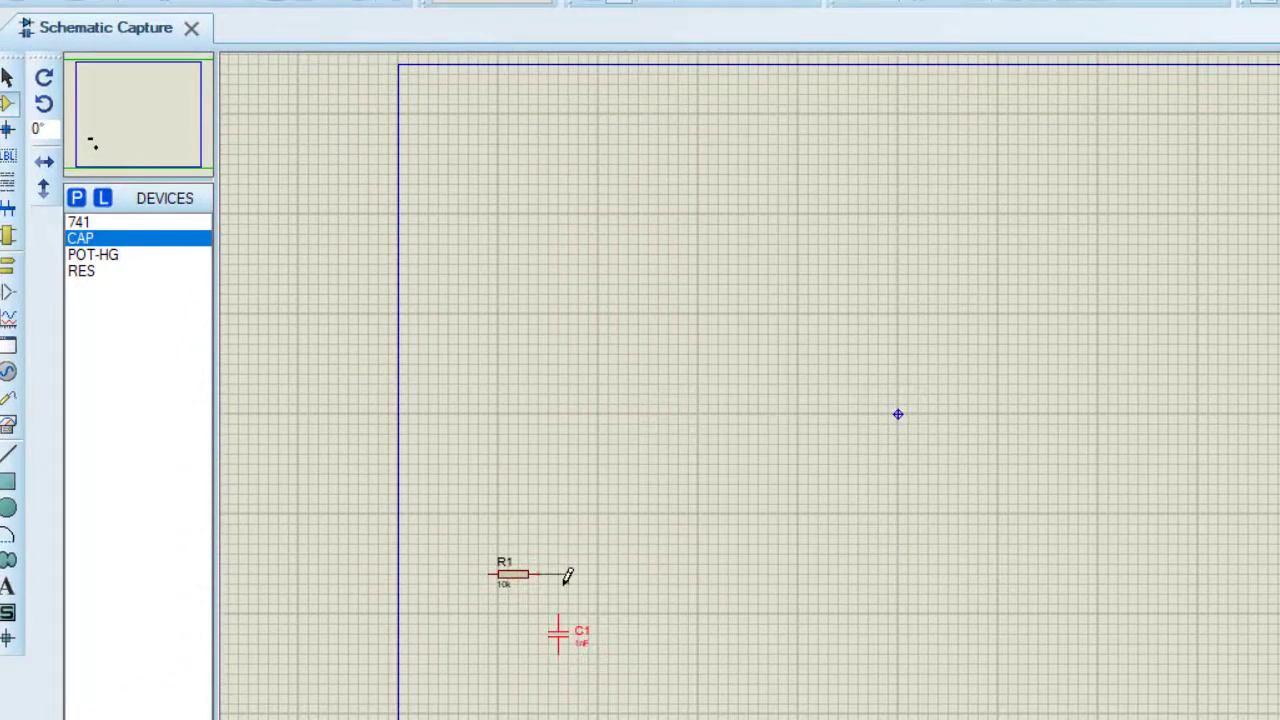
click(558, 617)
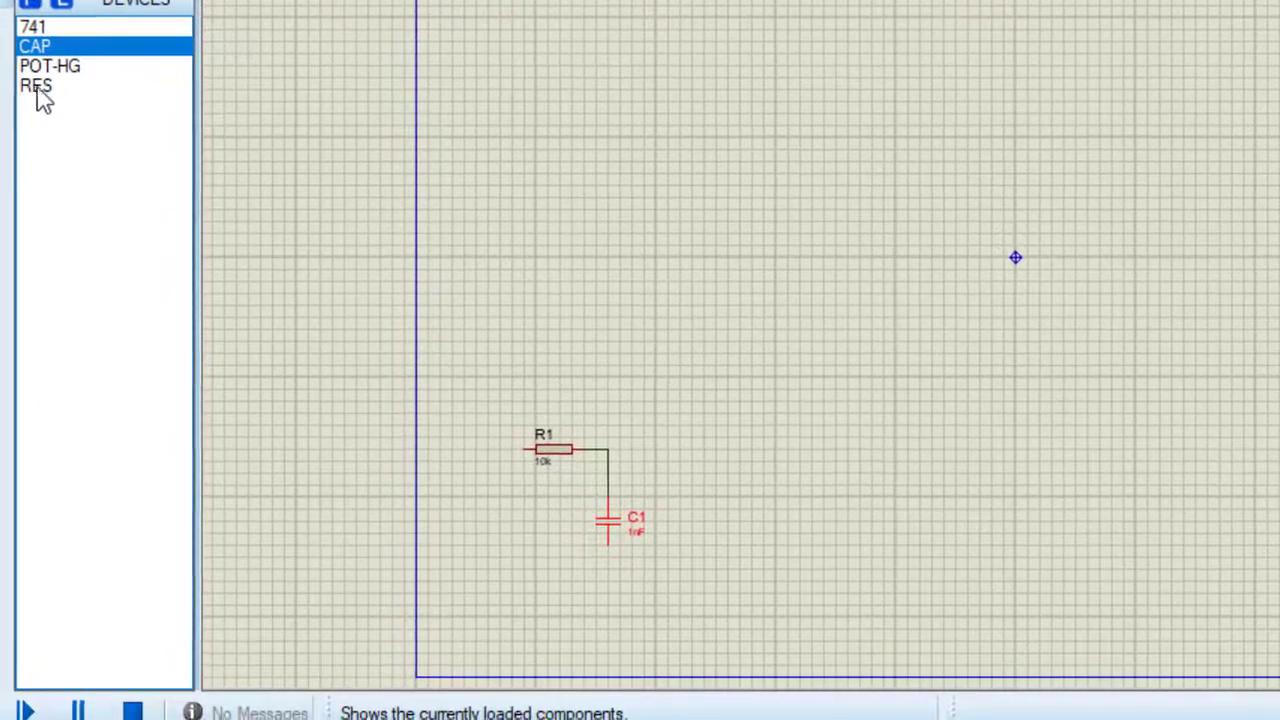
Step: Place resistor R2 beside C1 and the 741 op-amp U1 to its right
click(65, 205)
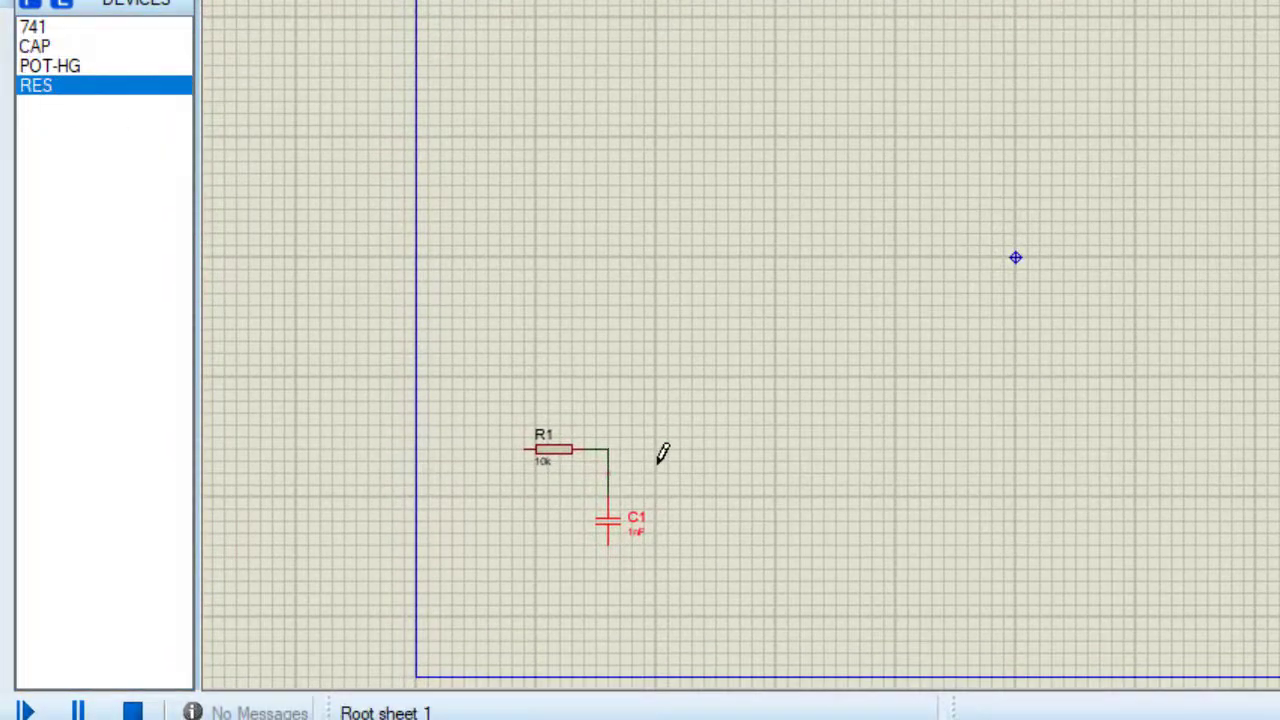
click(688, 442)
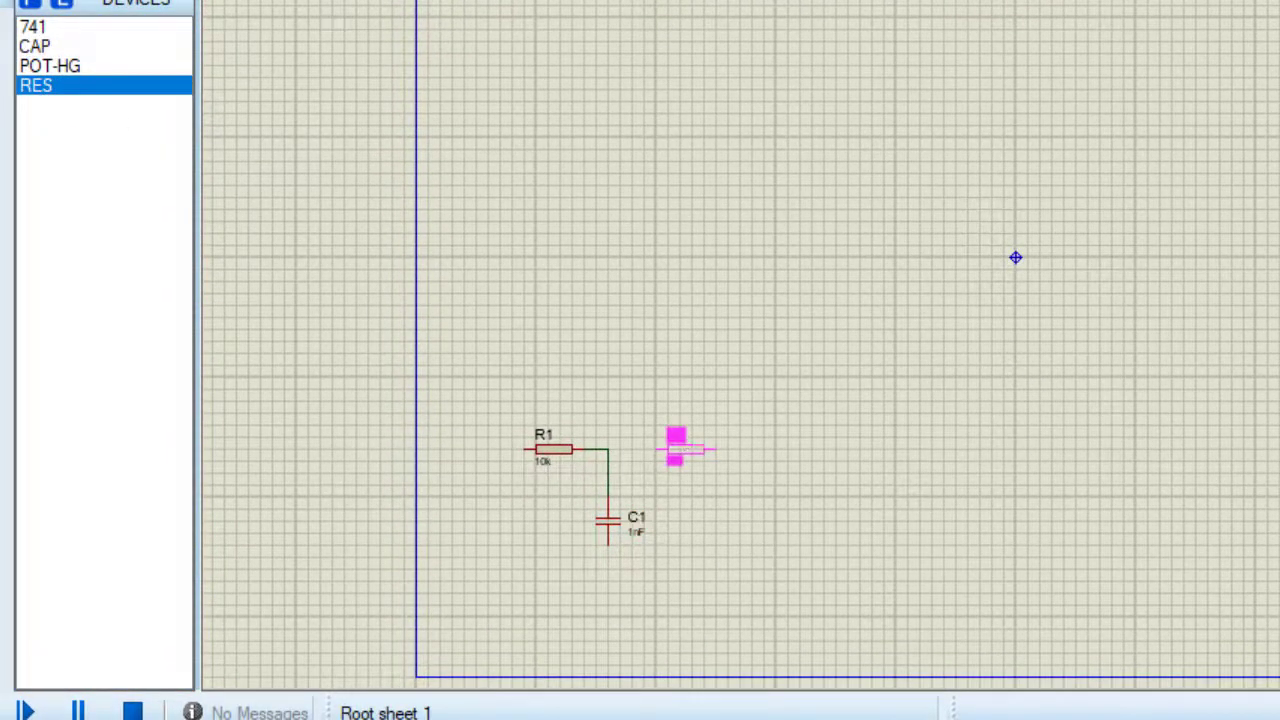
click(686, 449)
click(35, 27)
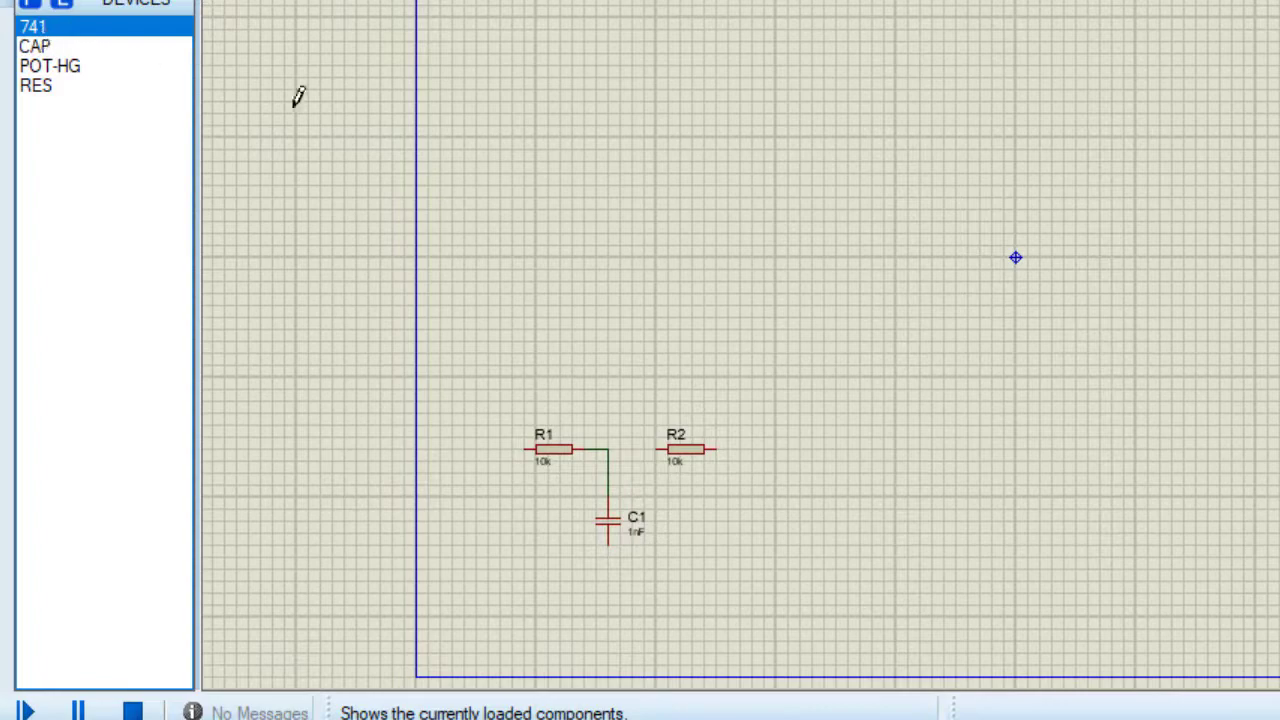
click(840, 482)
click(836, 476)
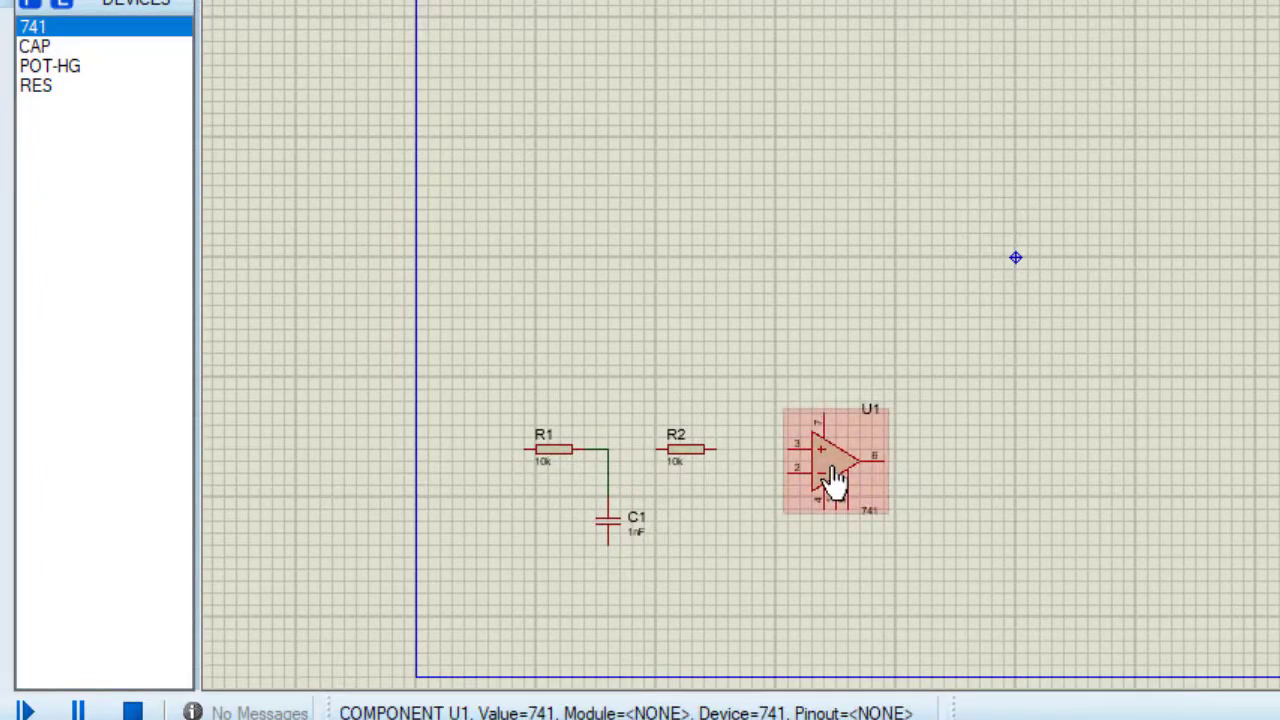
Step: Y-mirror U1 and wire R2 between the R1–C1 node and U1's inverting input
right_click(836, 480)
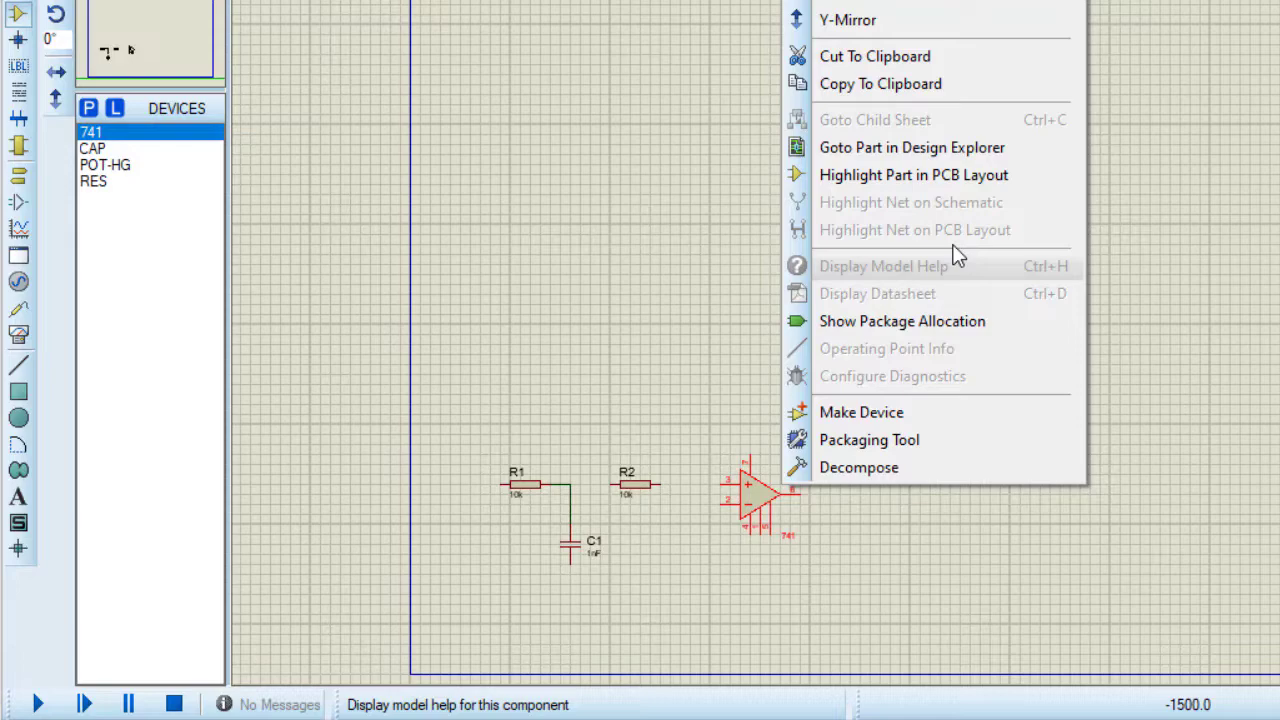
click(857, 22)
click(662, 481)
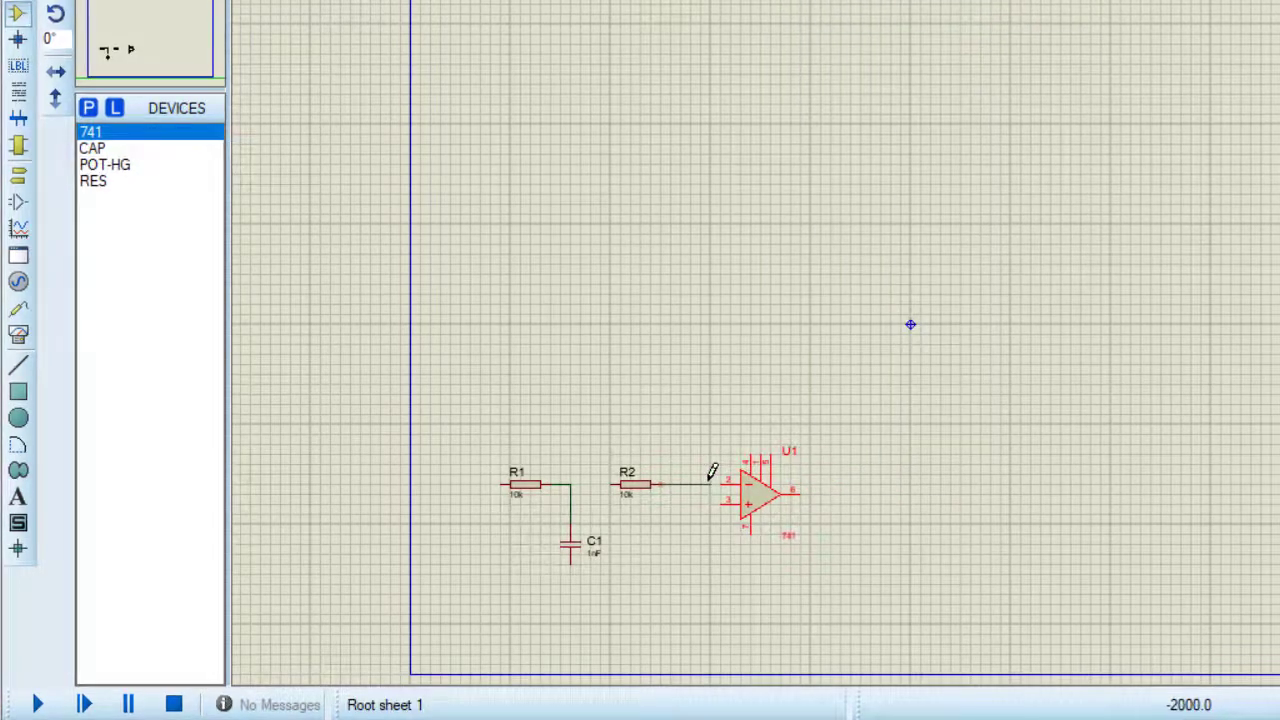
click(722, 482)
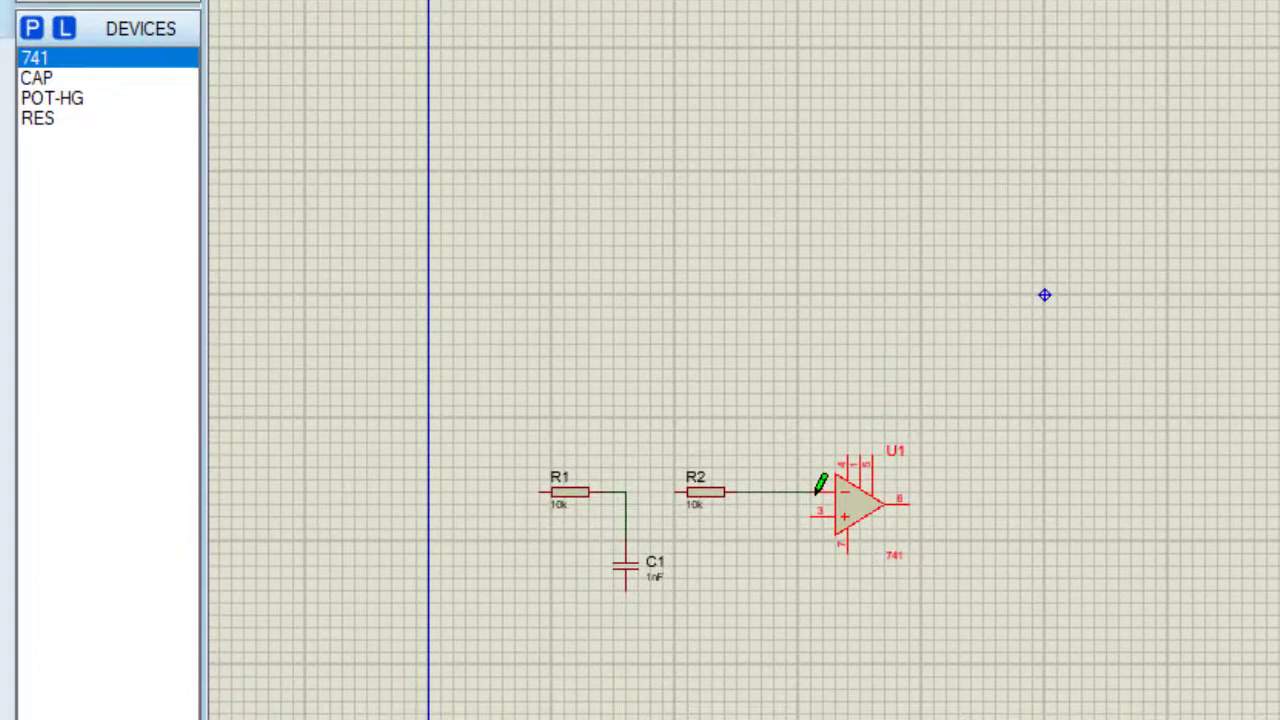
click(677, 490)
click(625, 492)
Step: Place potentiometer RV1 above U1 and rotate it horizontal
click(66, 98)
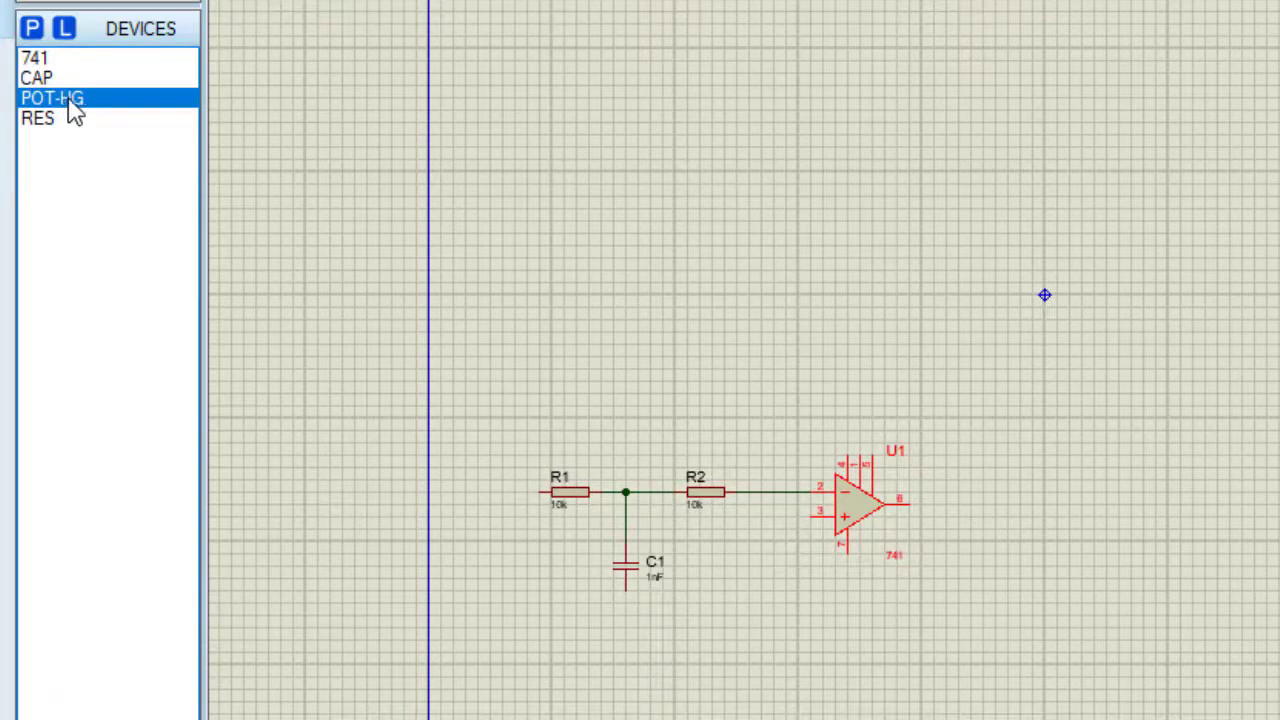
click(874, 392)
click(873, 390)
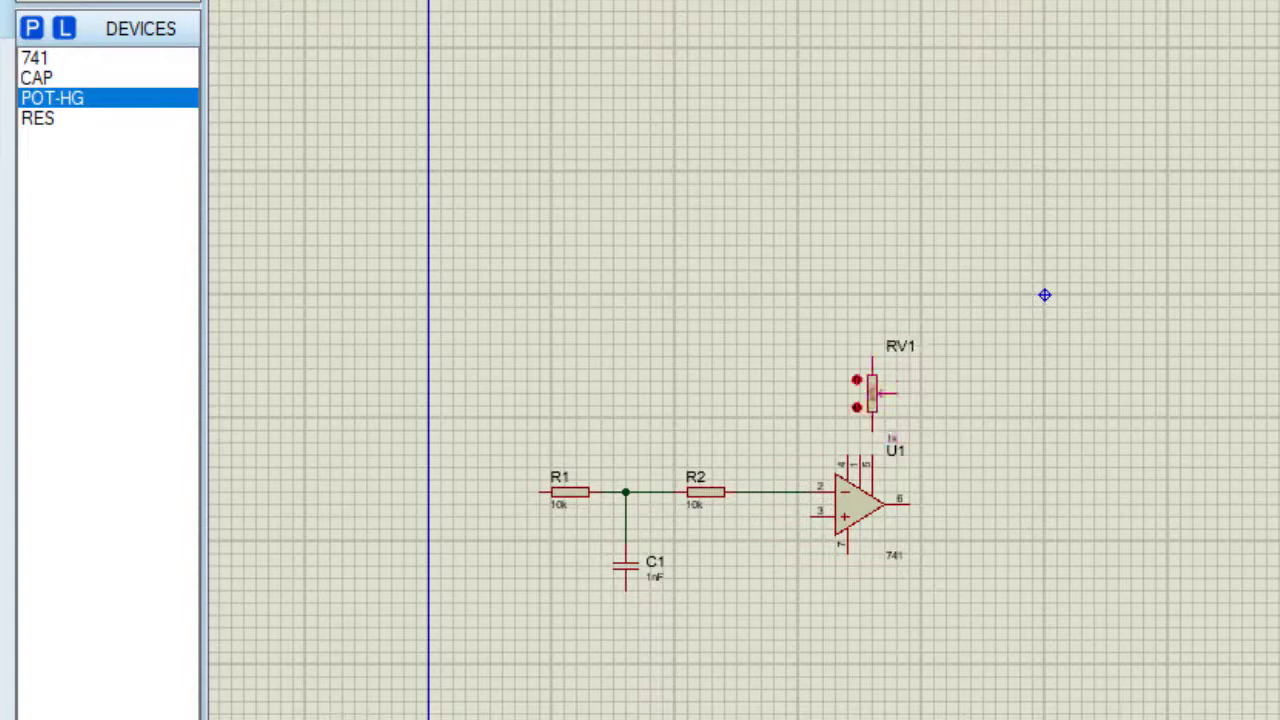
right_click(876, 395)
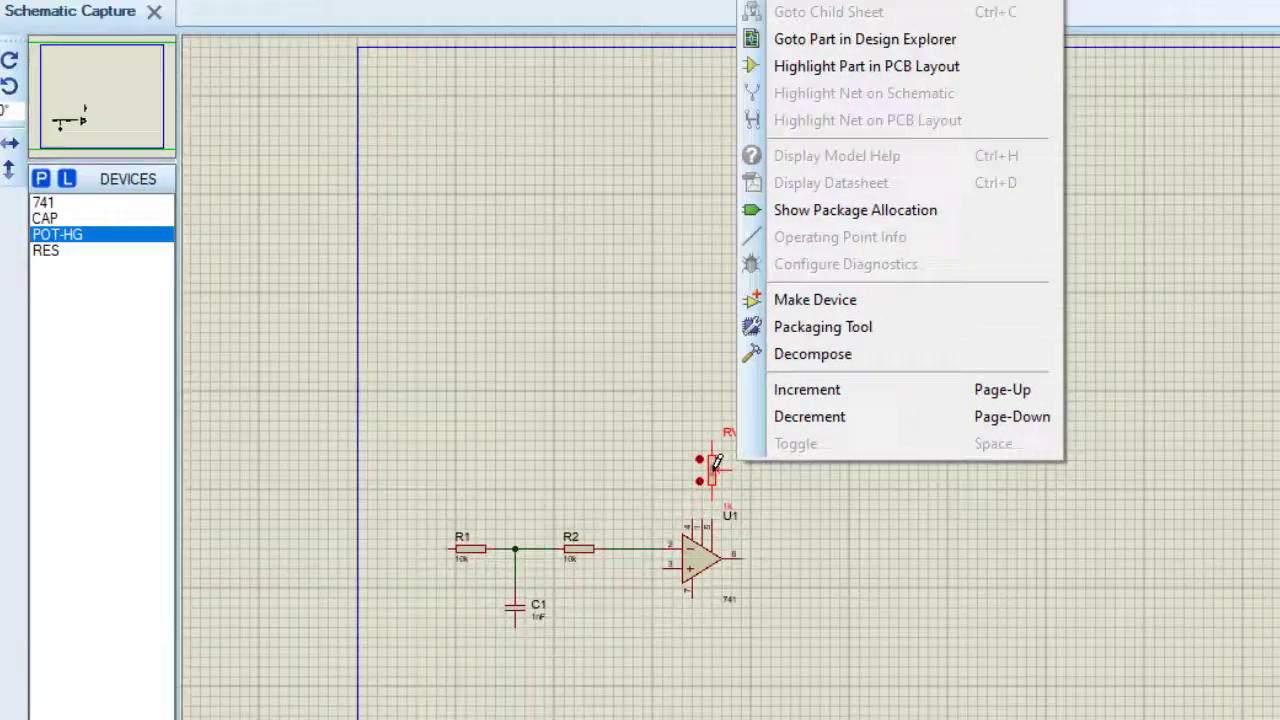
key(KP_Add)
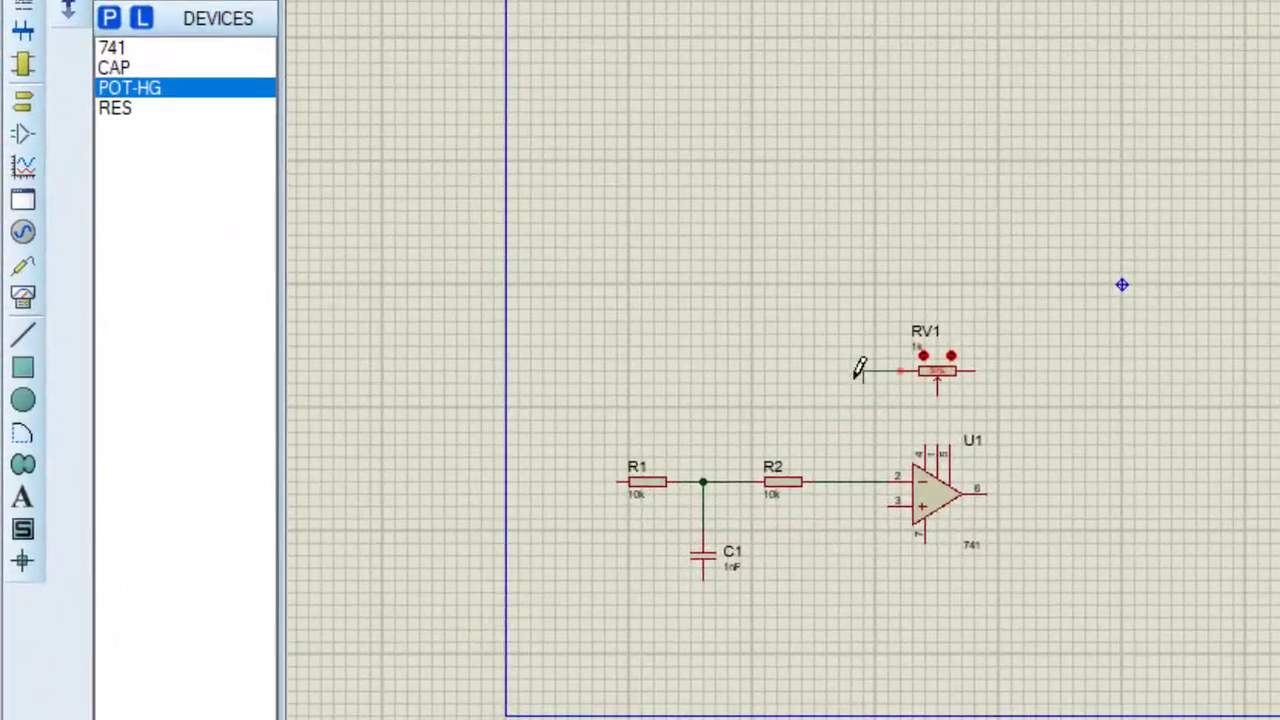
Step: Wire RV1 from U1's inverting input (pin 2) to its output (pin 6)
click(603, 497)
click(838, 482)
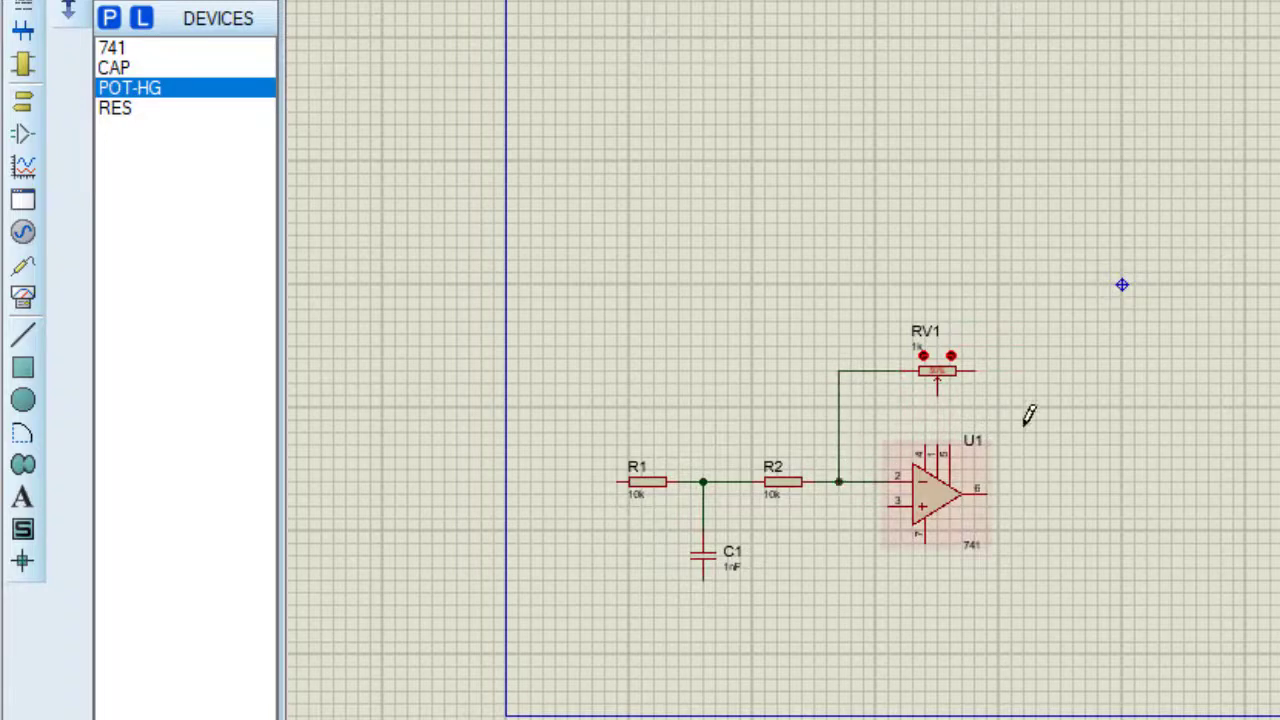
click(975, 371)
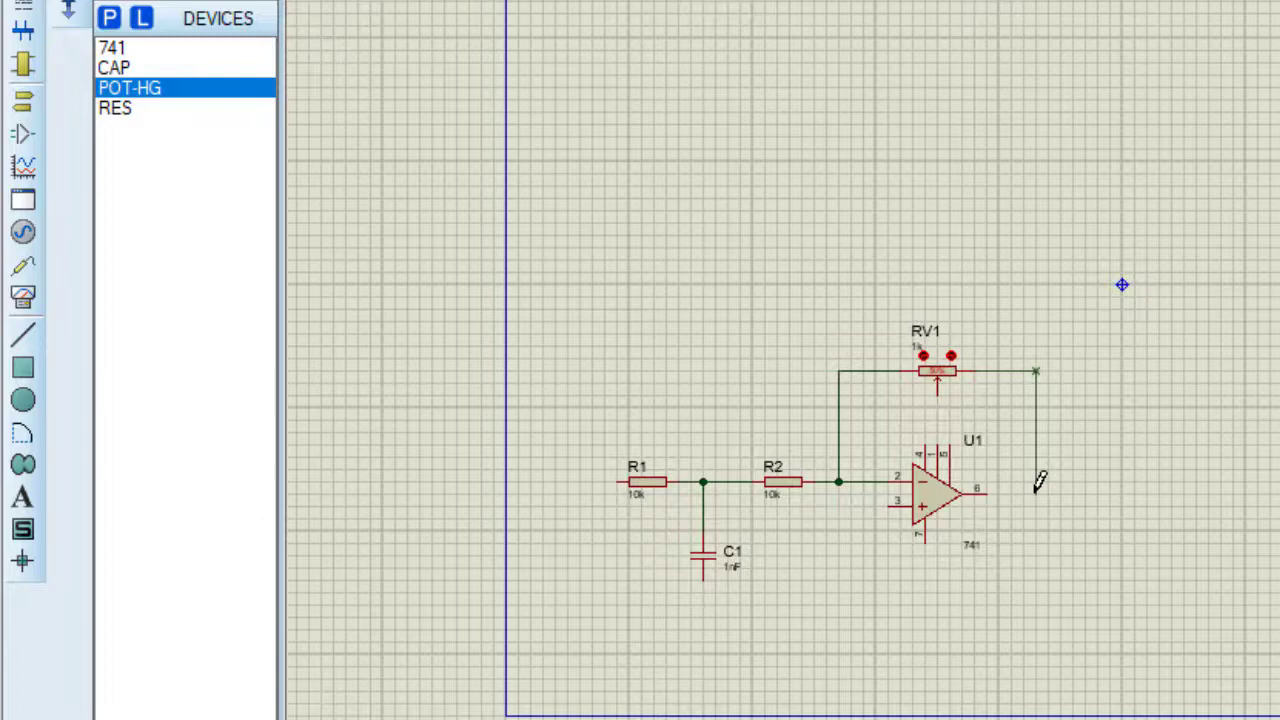
click(986, 492)
click(24, 232)
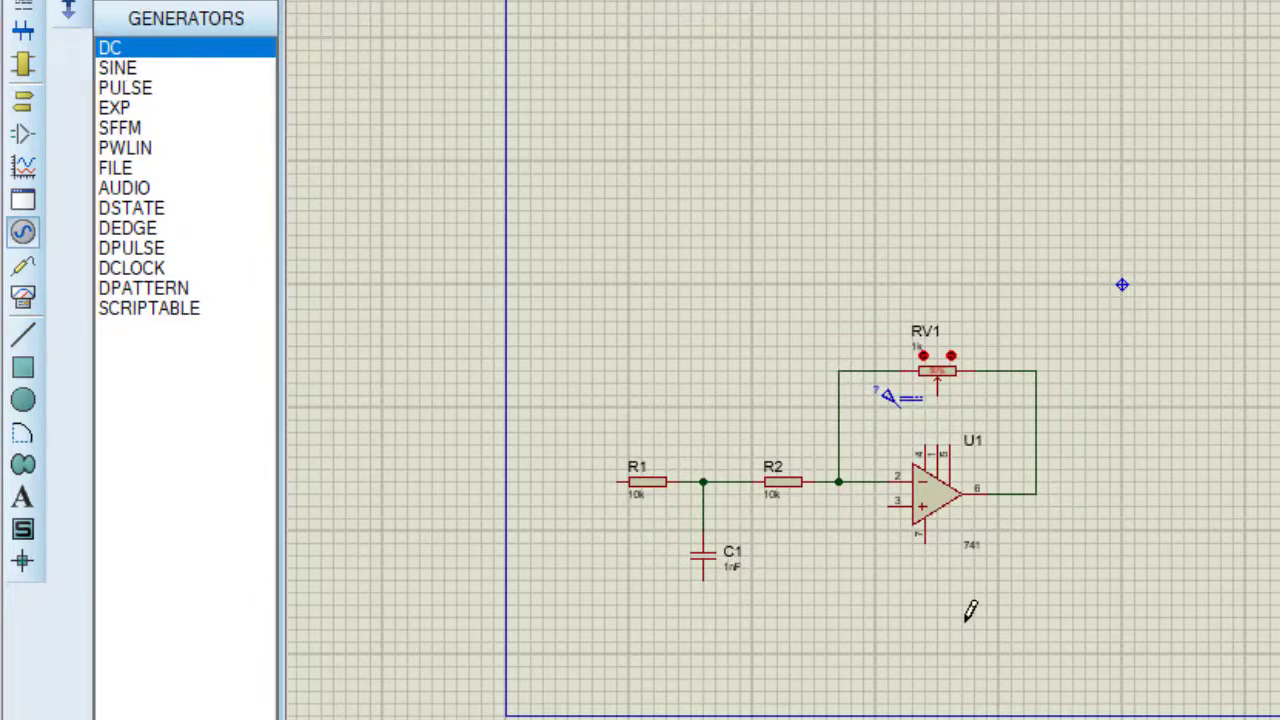
Step: Place DC generators and wire them to U1's top and bottom supply pins
click(910, 584)
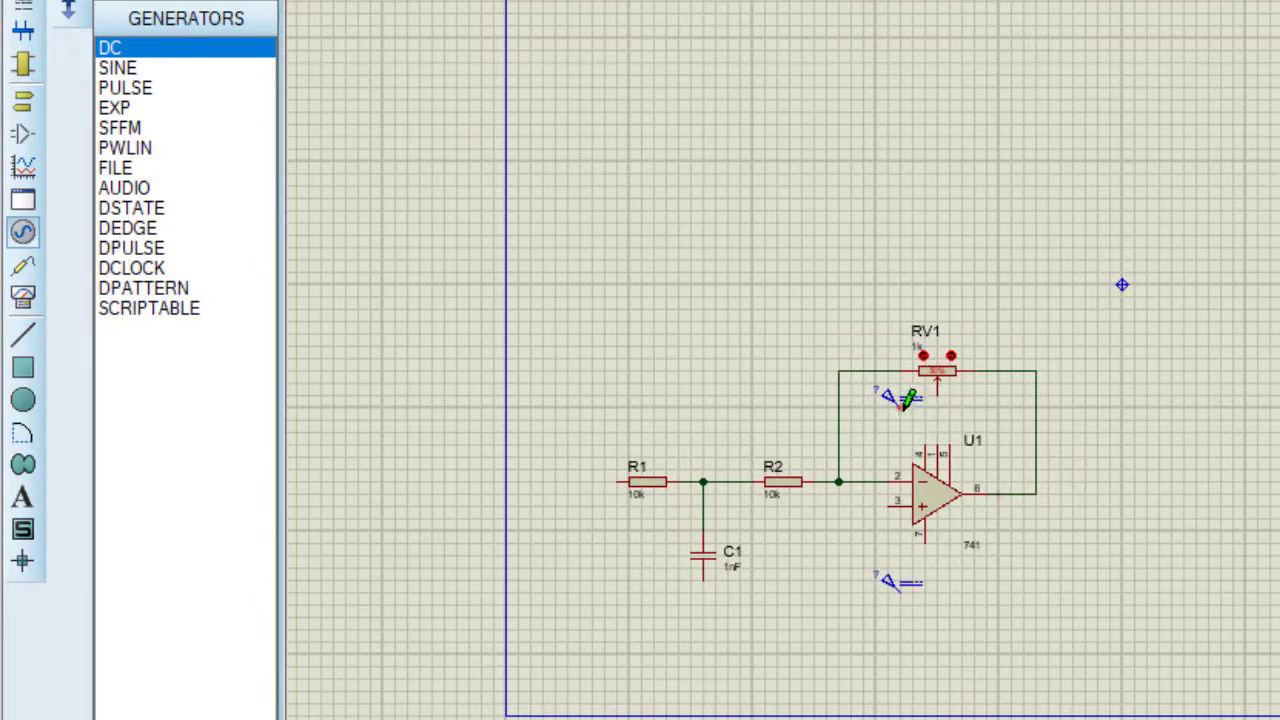
click(901, 405)
click(925, 446)
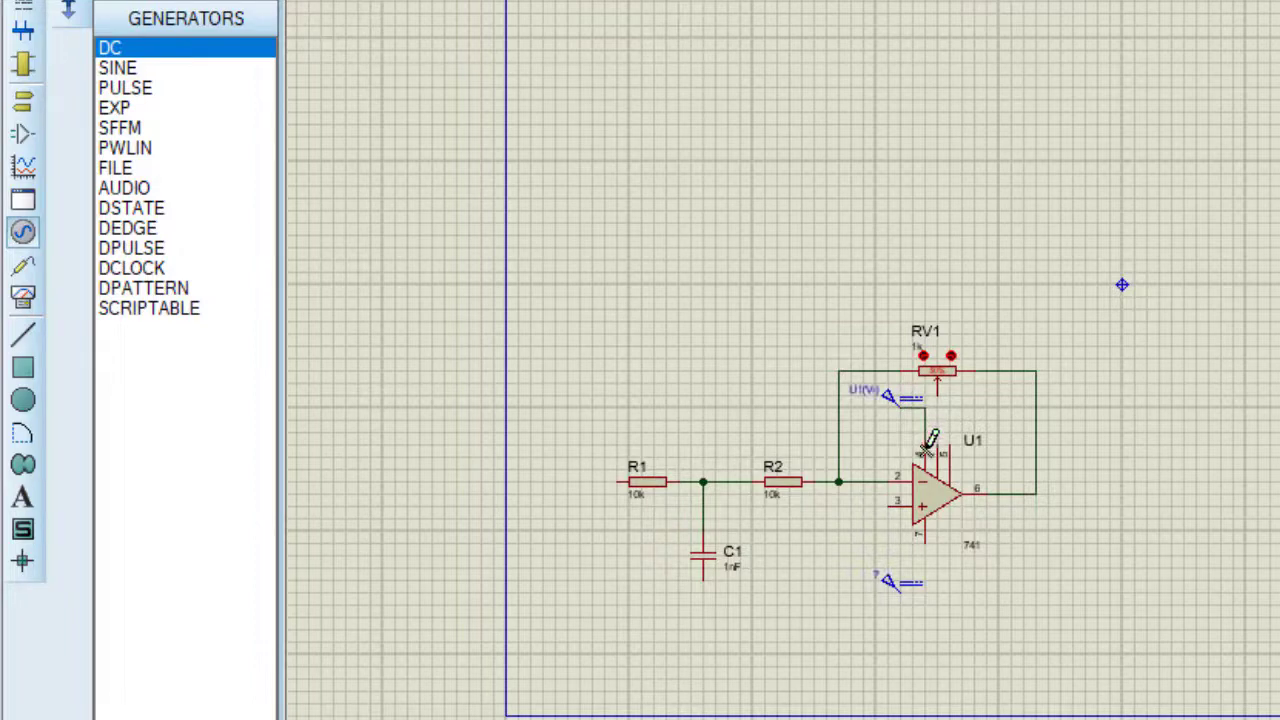
click(905, 585)
click(927, 539)
Step: Set generator U1(V-) to -15 V and U1(V+) to 15 V
double_click(884, 398)
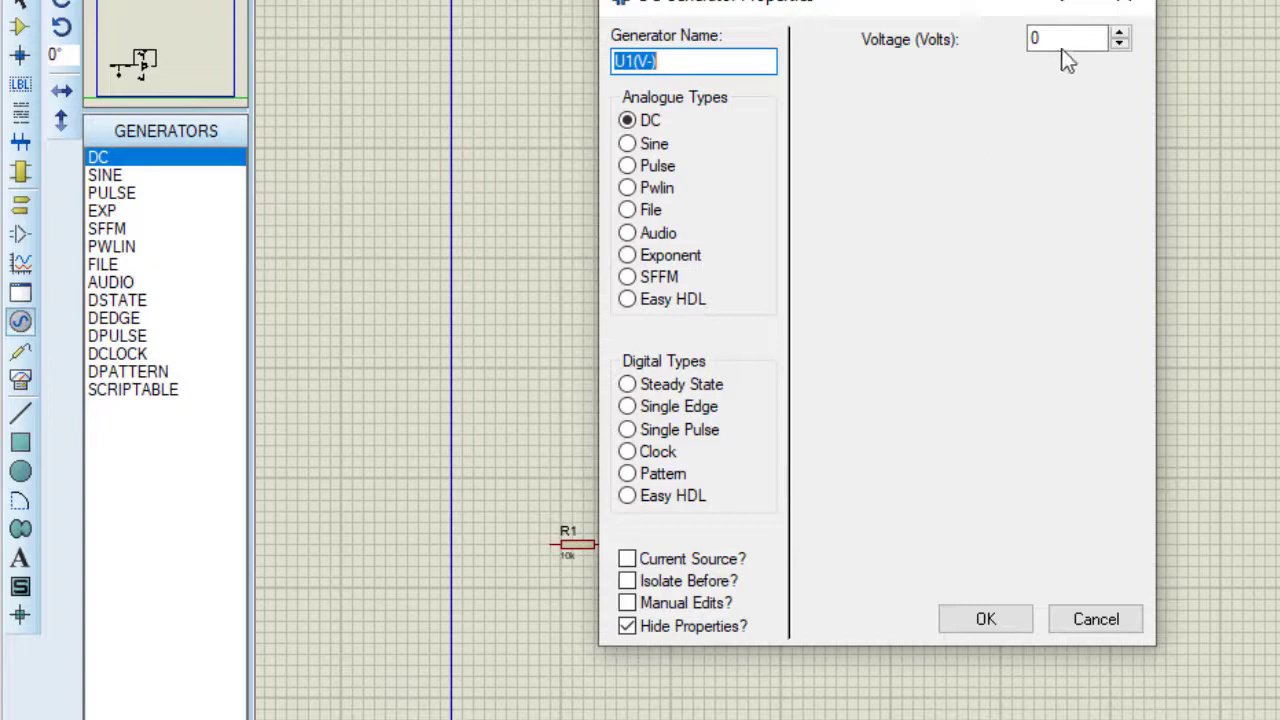
click(1062, 38)
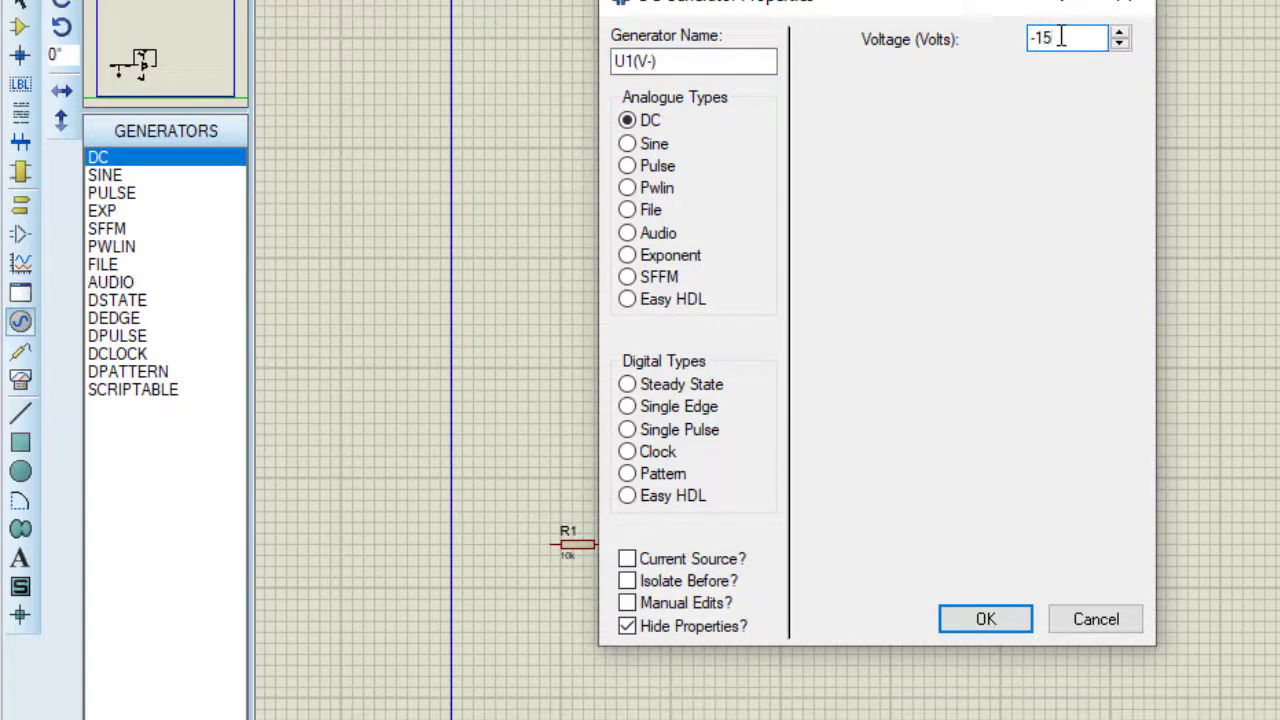
click(996, 619)
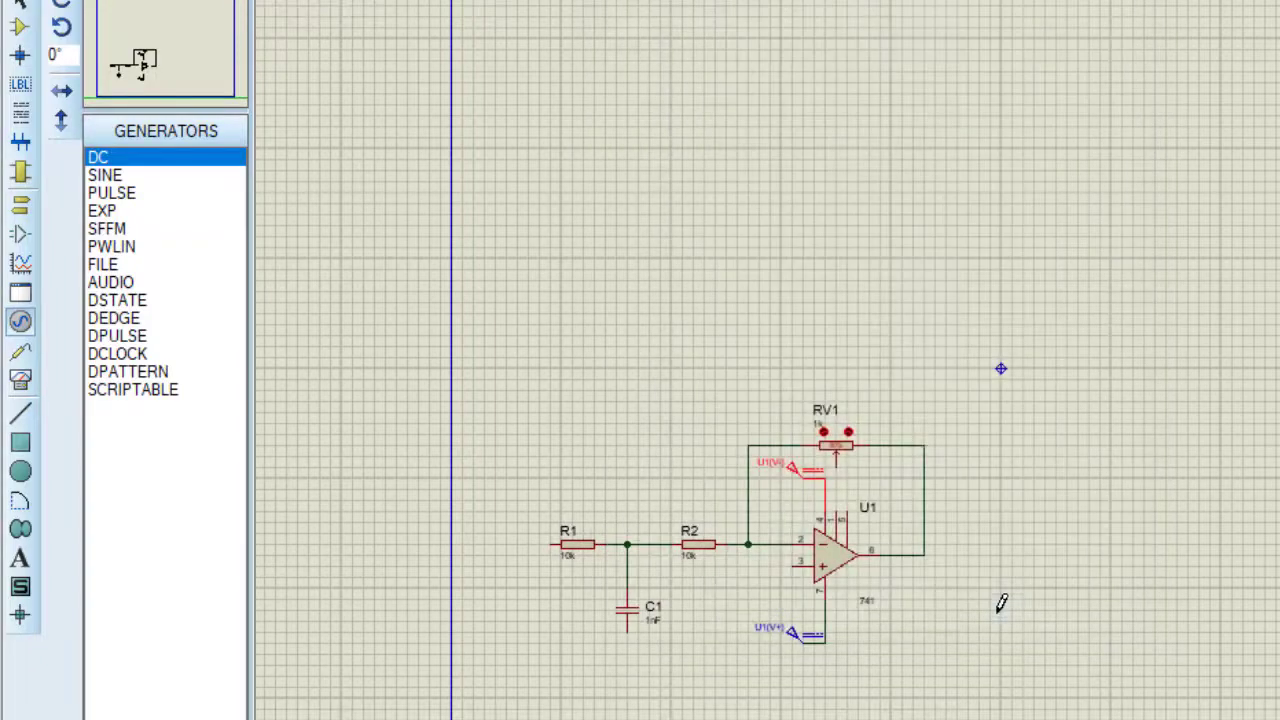
double_click(810, 632)
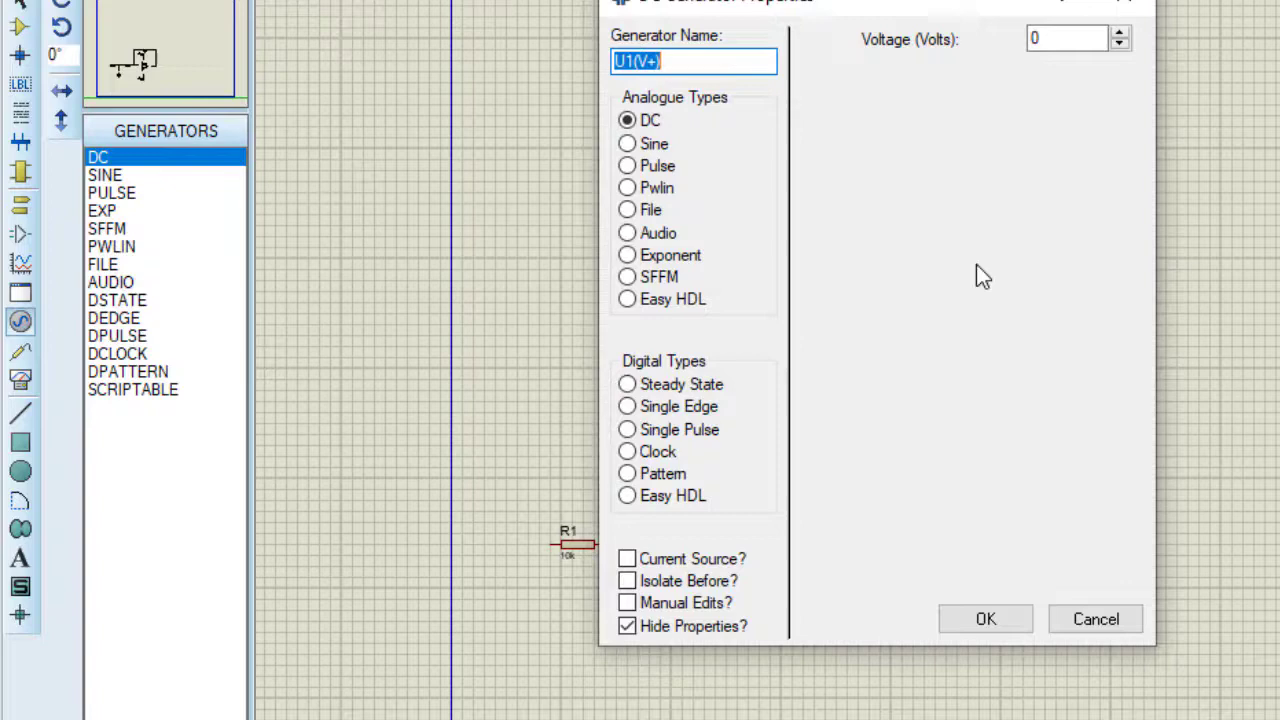
click(1064, 42)
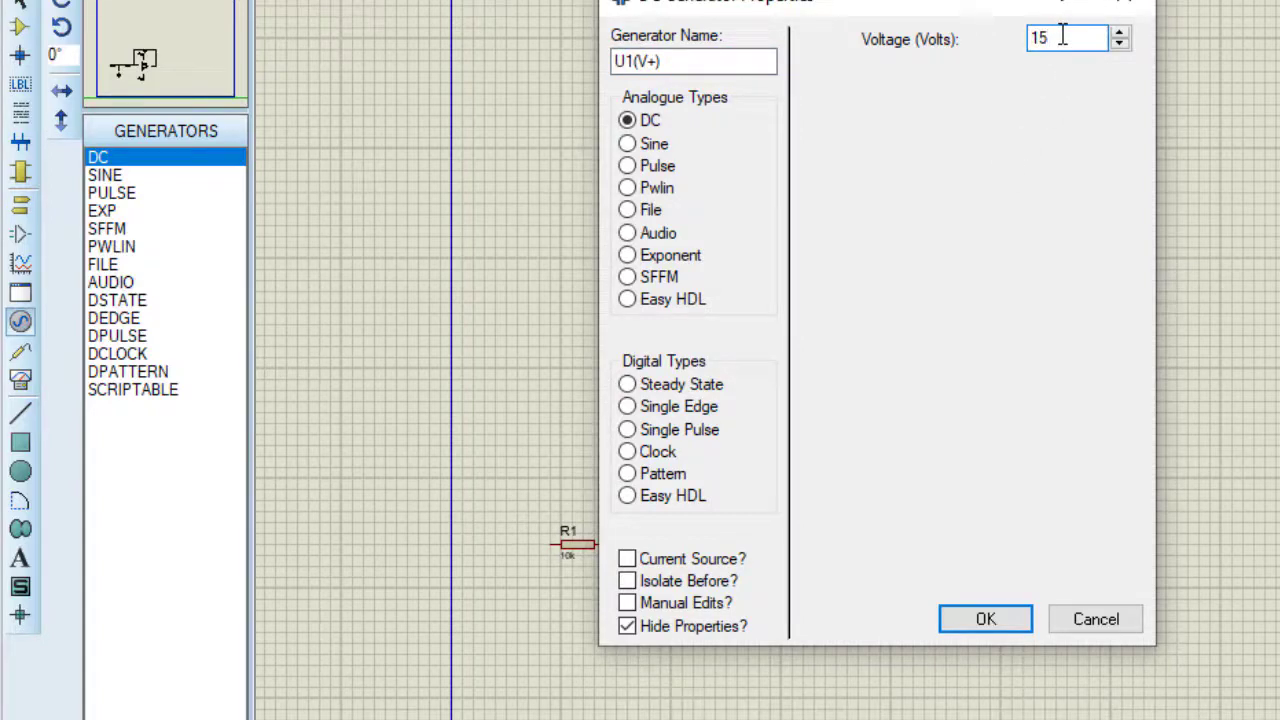
click(991, 623)
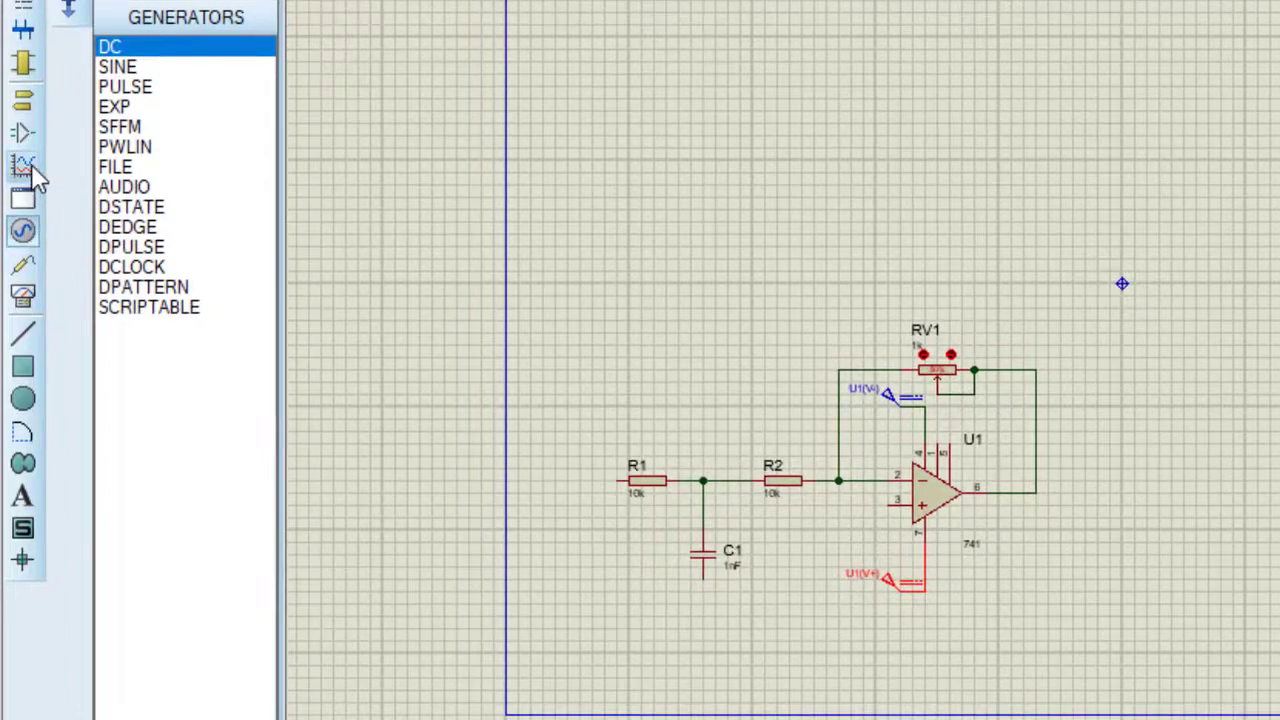
Step: Place a ground terminal below C1 and tie ground to U1's pin 3
click(25, 106)
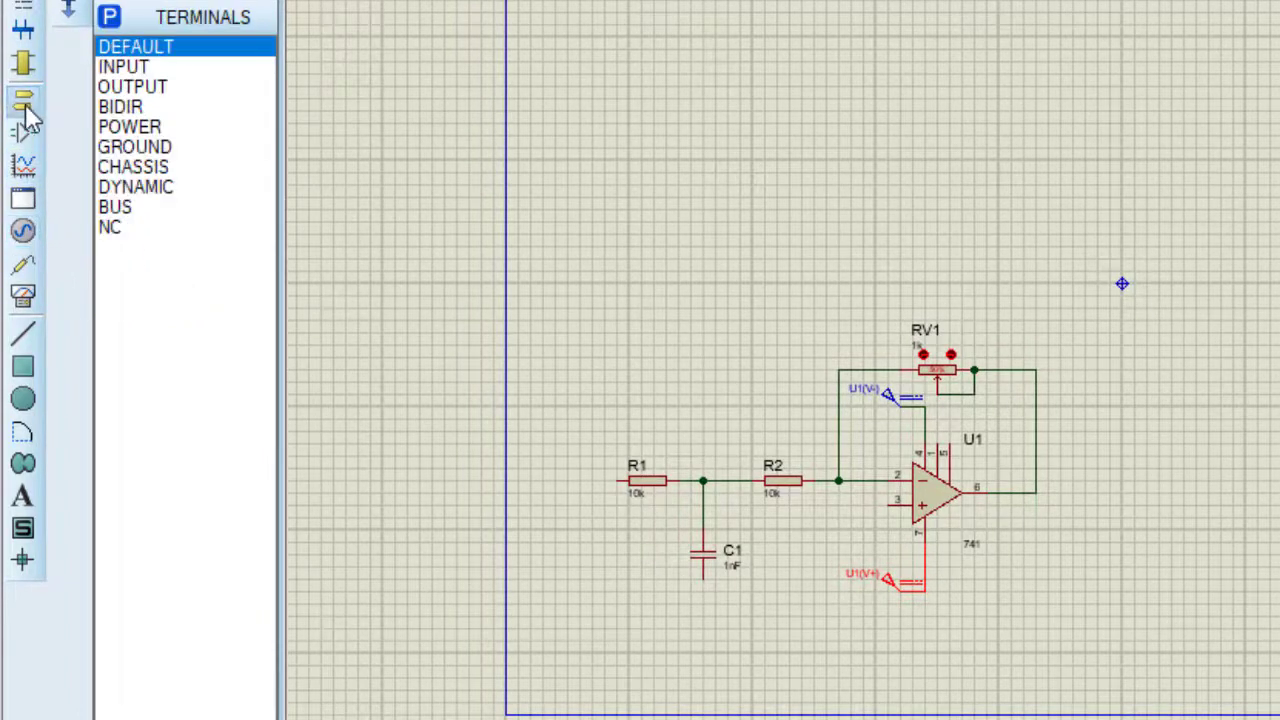
click(140, 150)
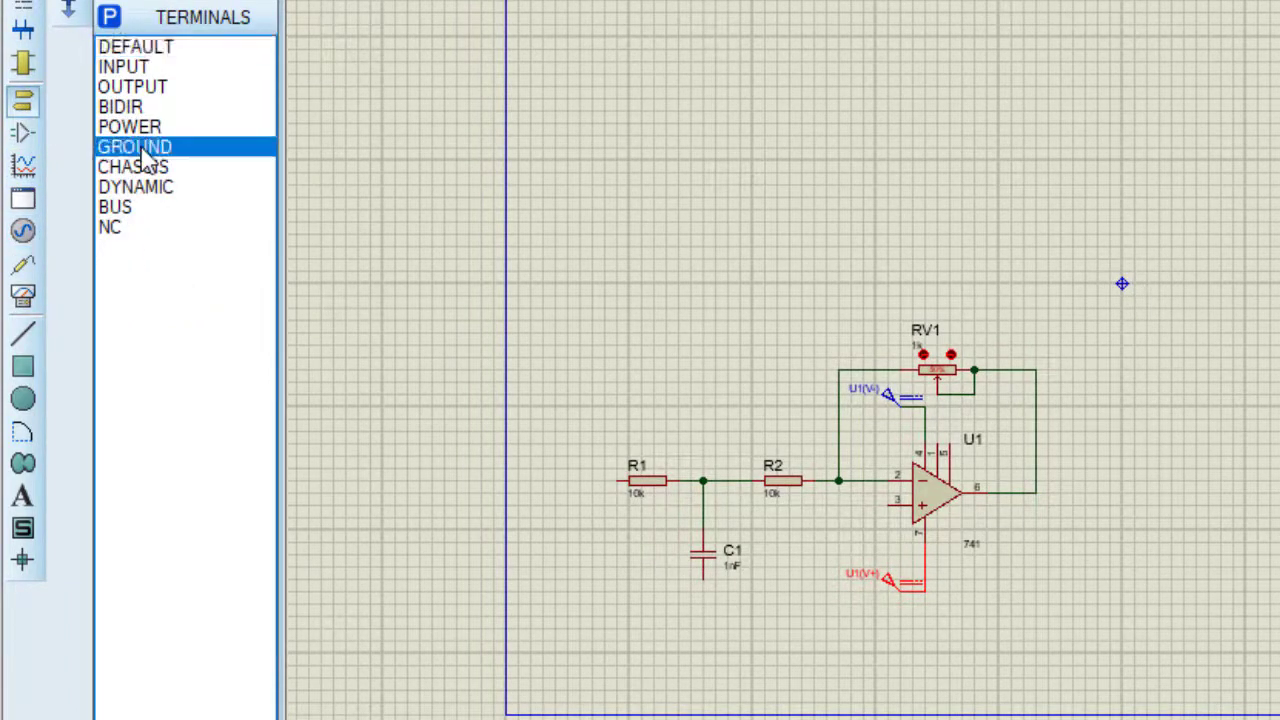
click(705, 615)
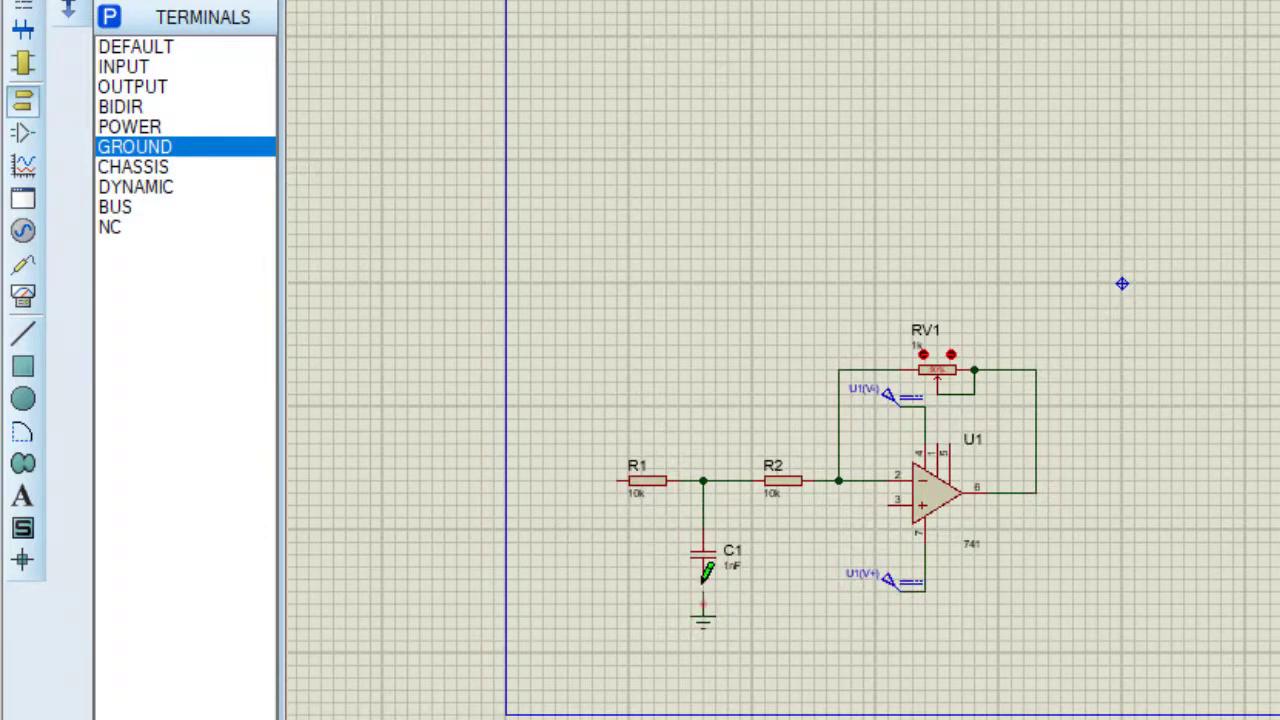
click(893, 504)
Step: Place a signal generator below R1's left end and wire its output to R1
click(23, 296)
click(168, 167)
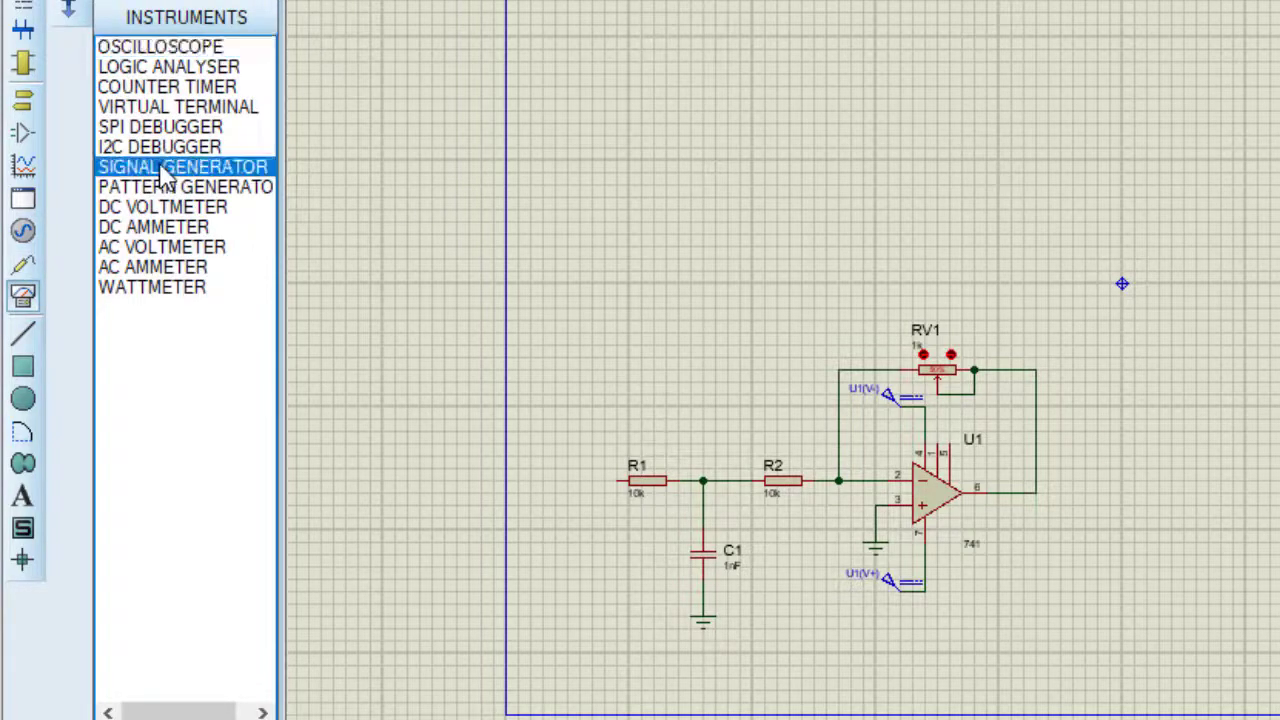
click(571, 571)
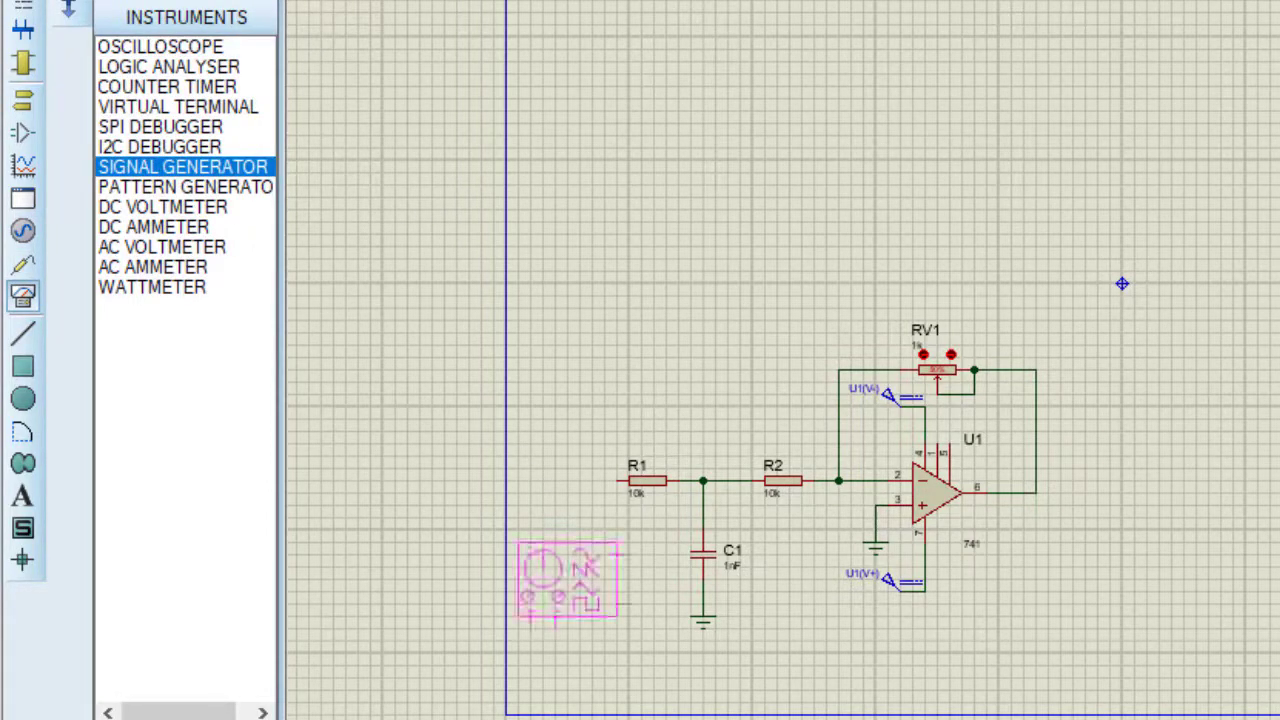
click(560, 580)
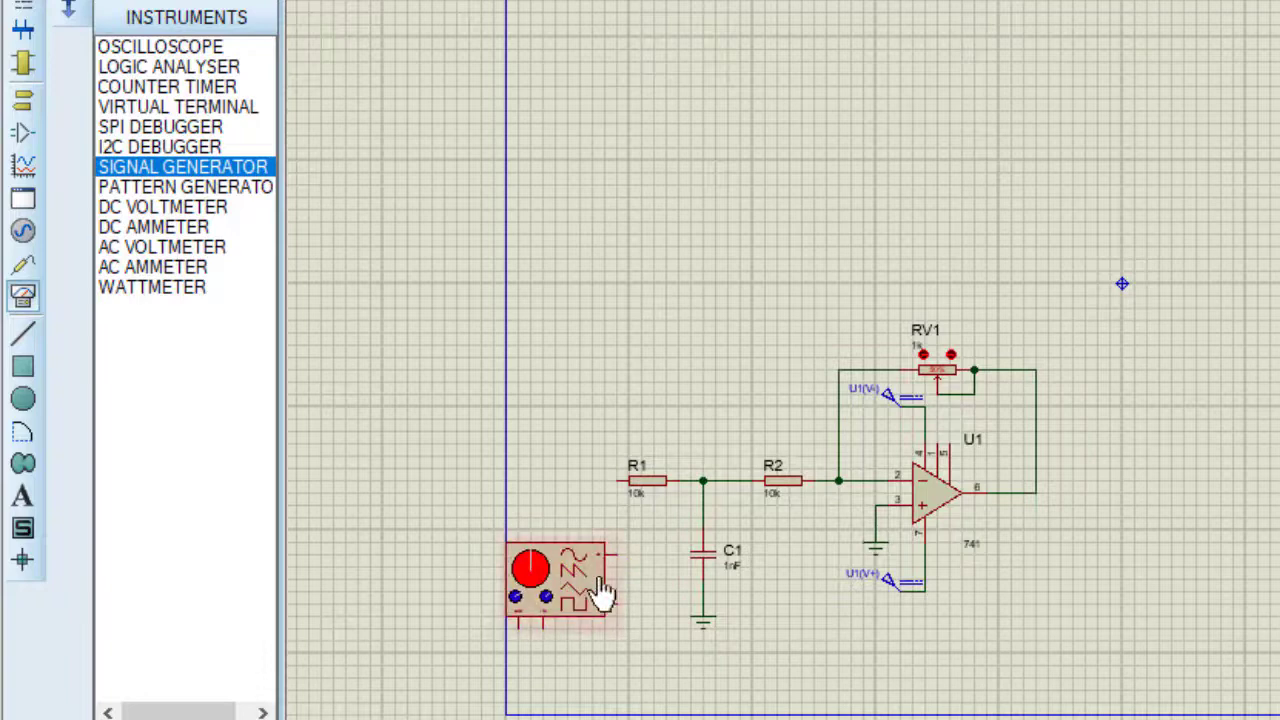
click(617, 553)
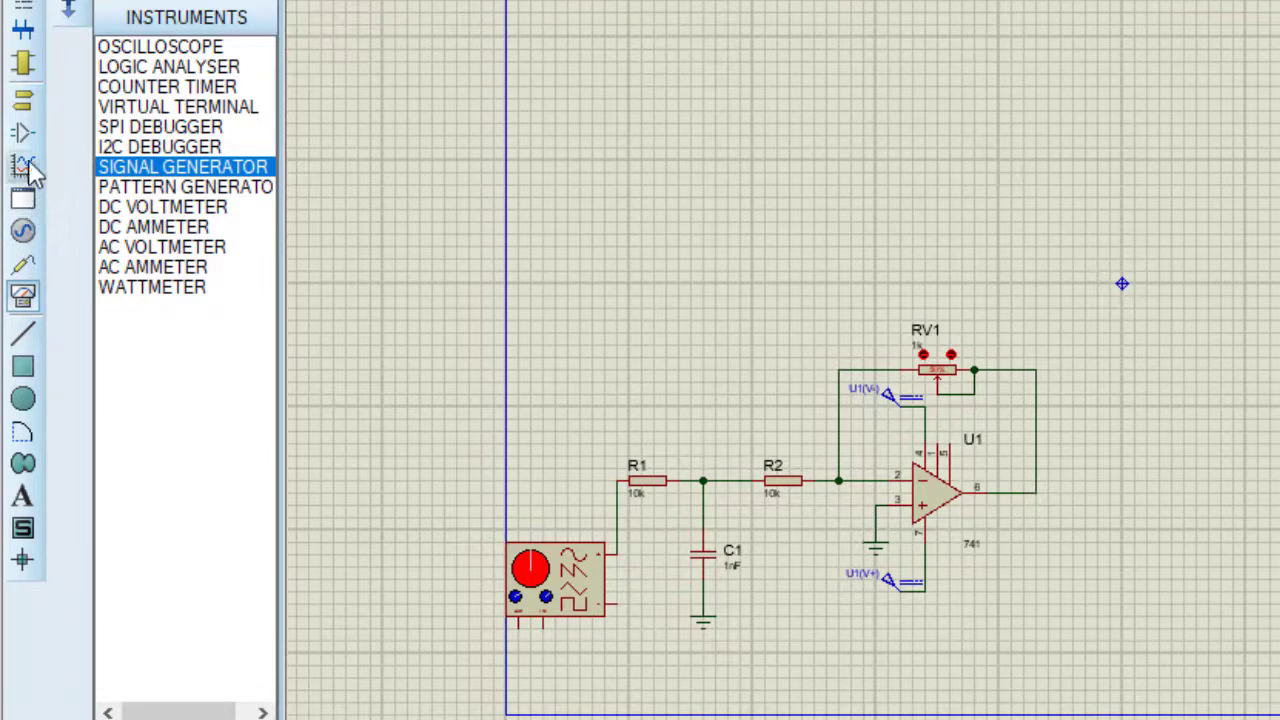
Step: Ground the signal generator's lower terminal with a new ground terminal
click(23, 100)
click(163, 146)
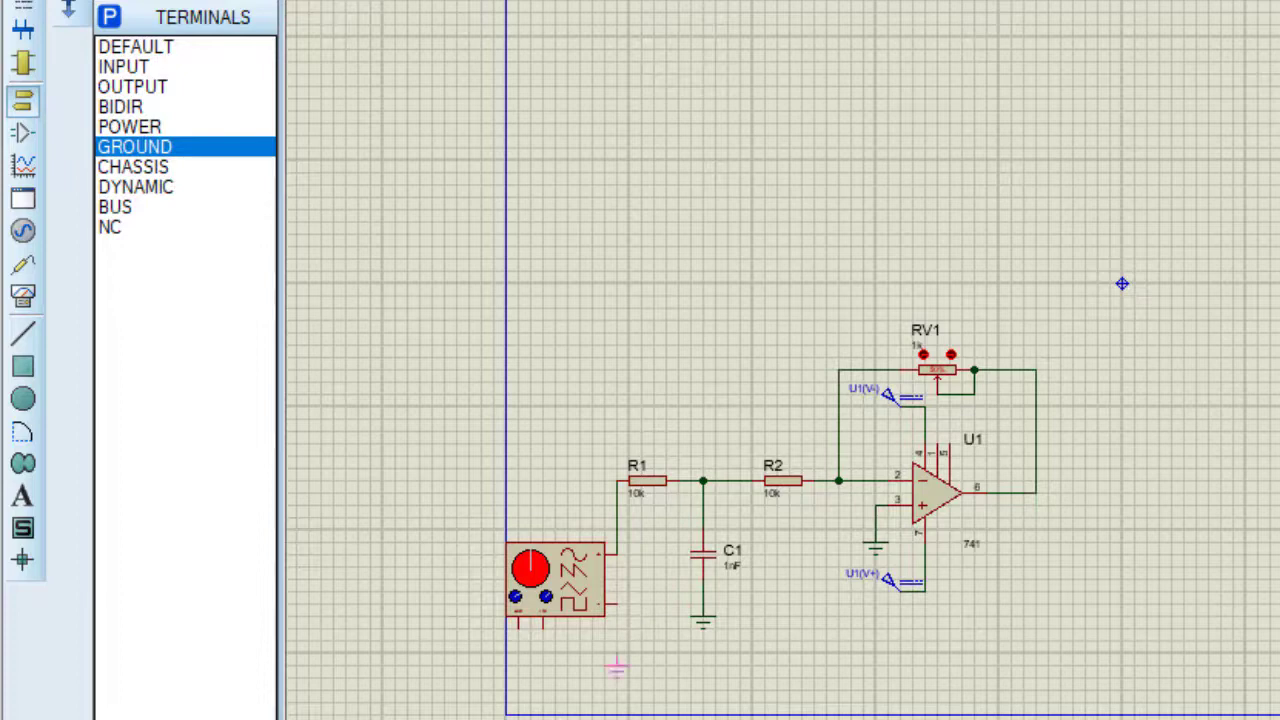
click(616, 645)
click(25, 295)
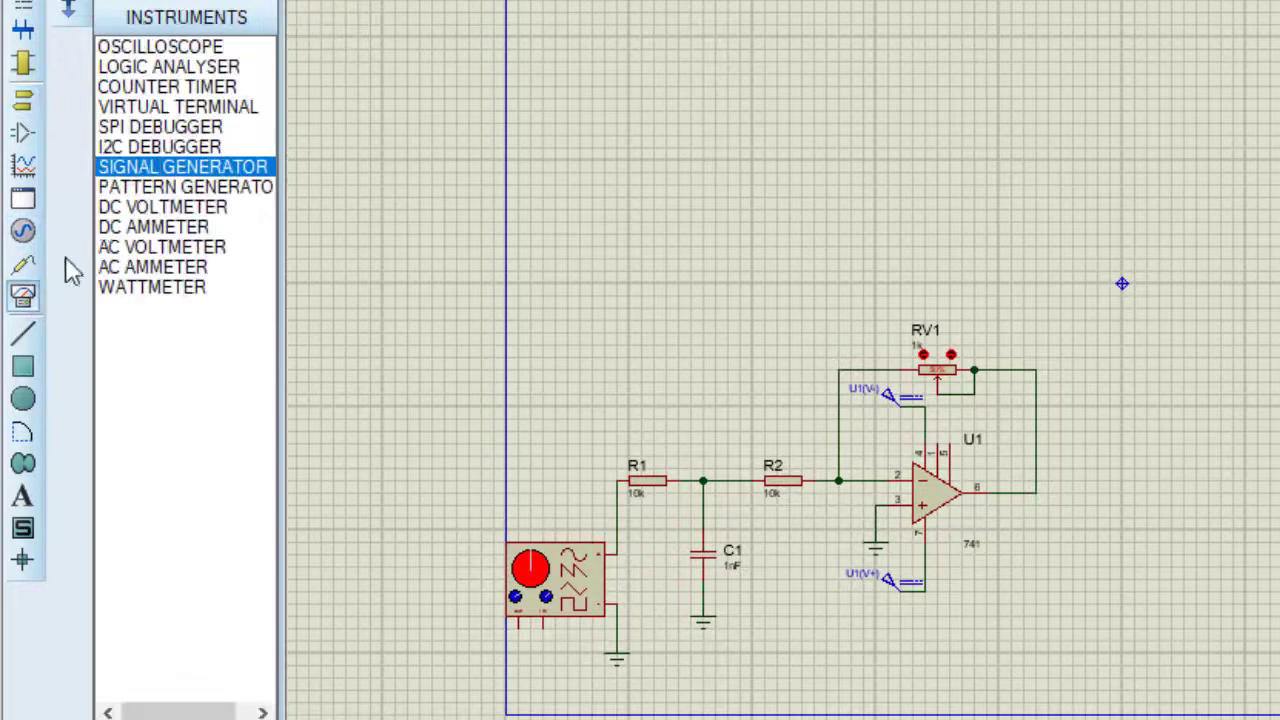
Step: Place an oscilloscope right of U1 and wire the op-amp output to channel A
click(190, 47)
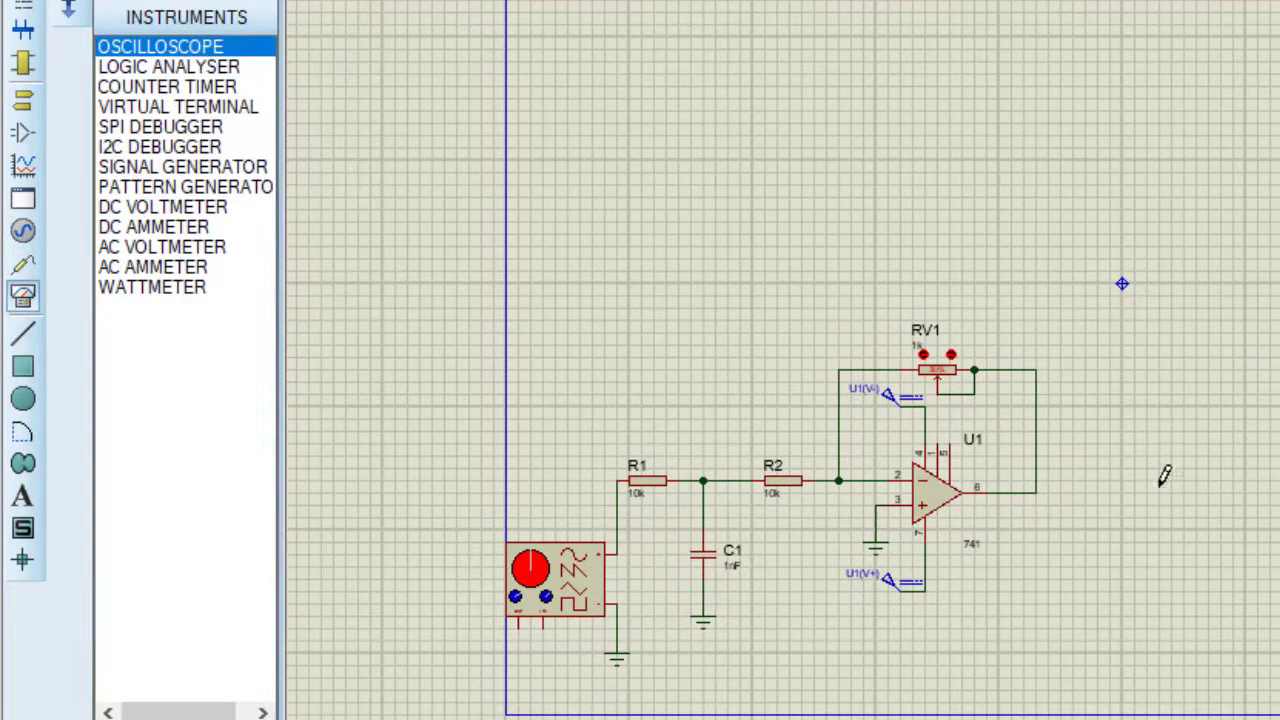
click(1160, 535)
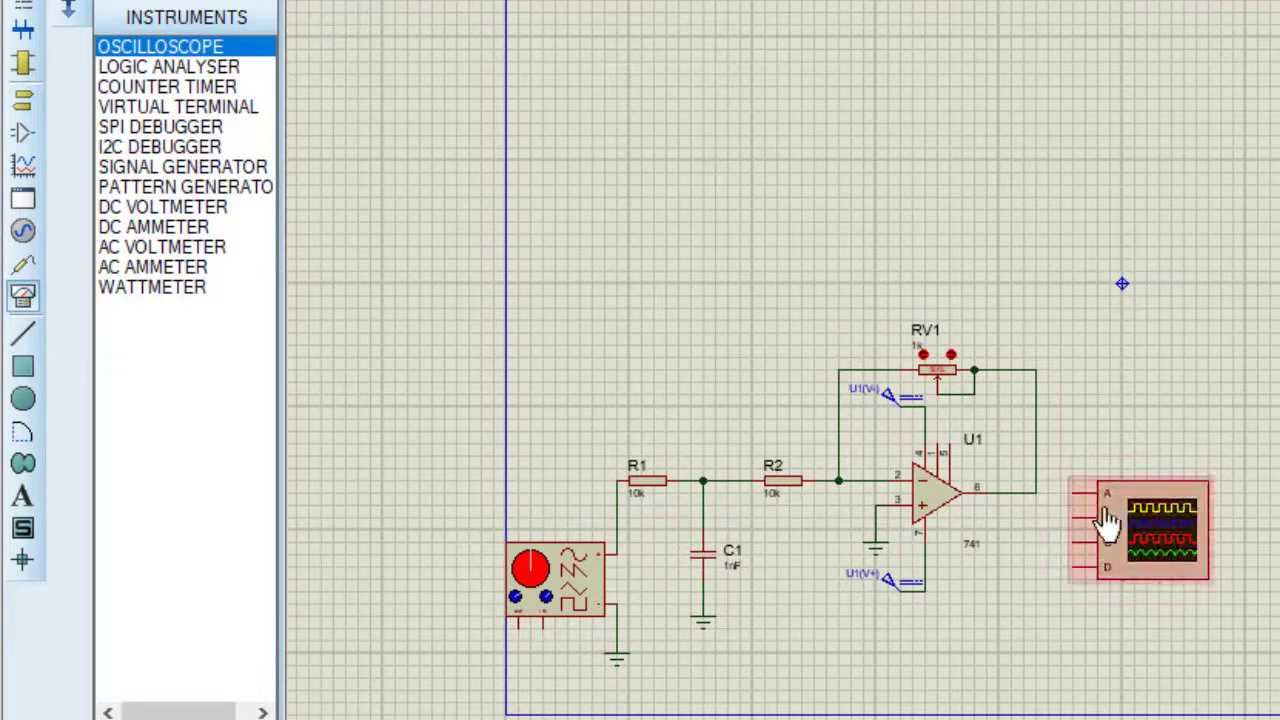
click(1037, 492)
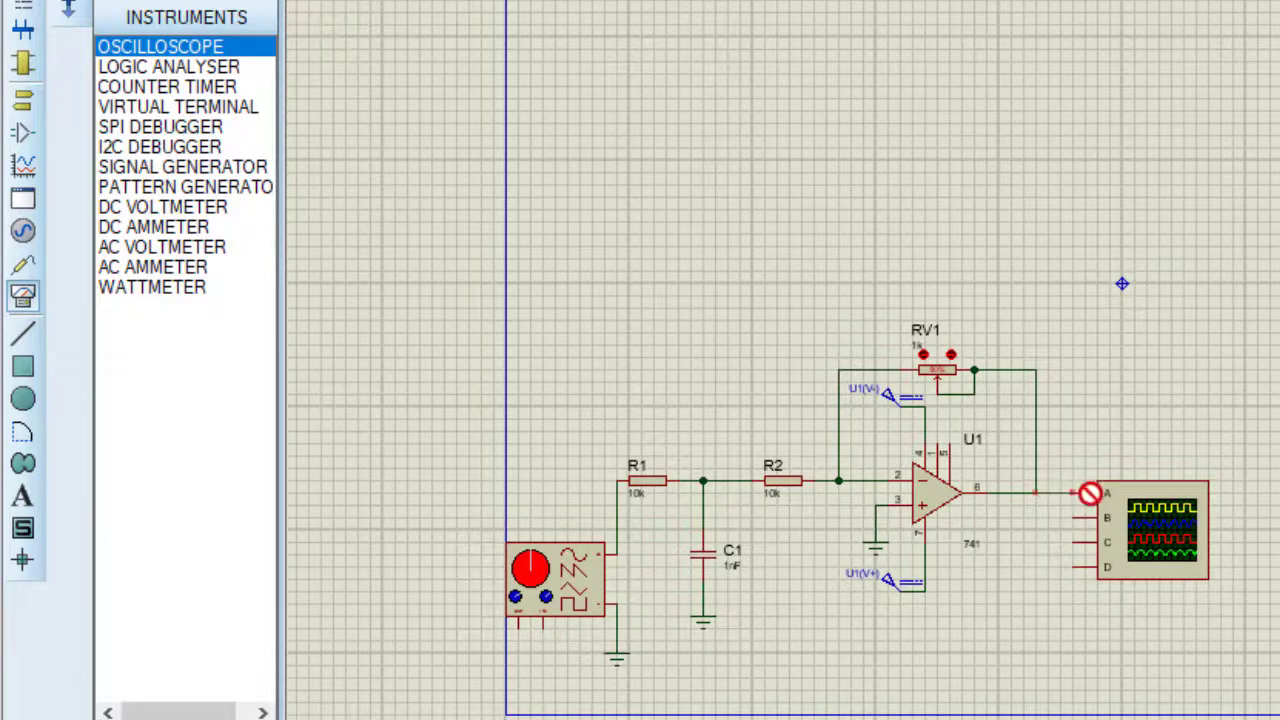
click(1080, 490)
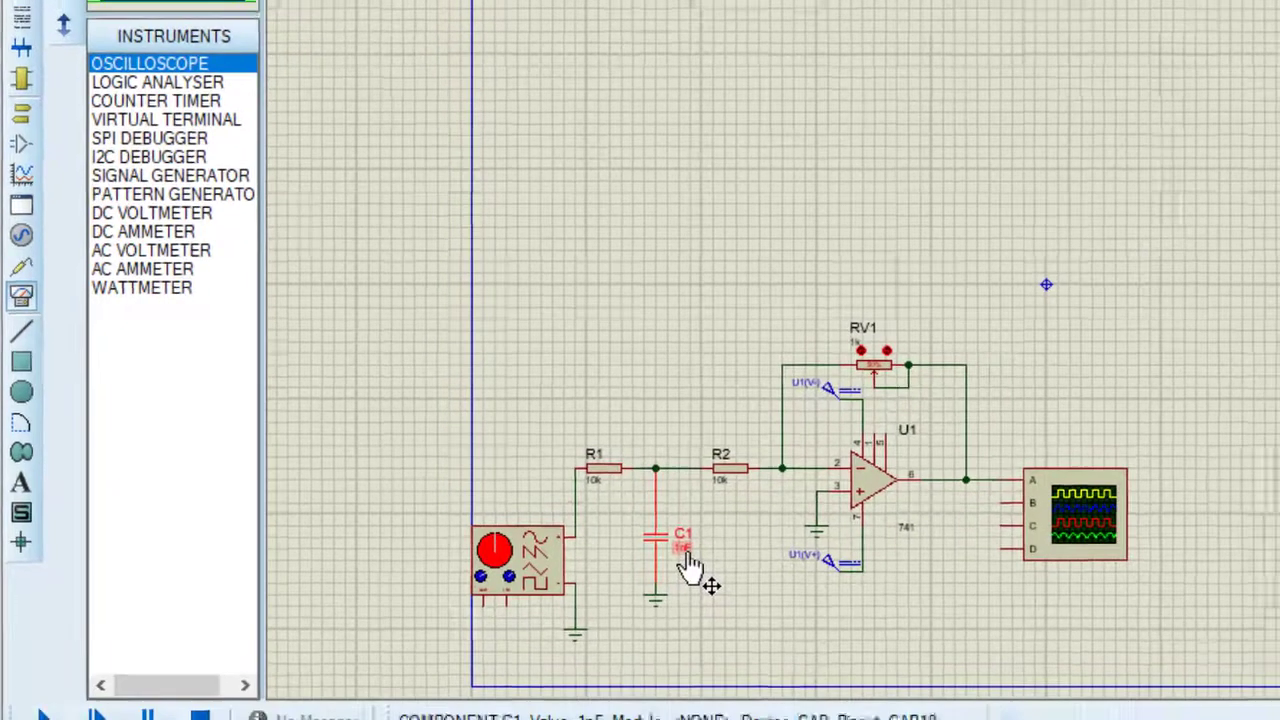
Step: Change capacitor C1's value to 10nF
double_click(737, 568)
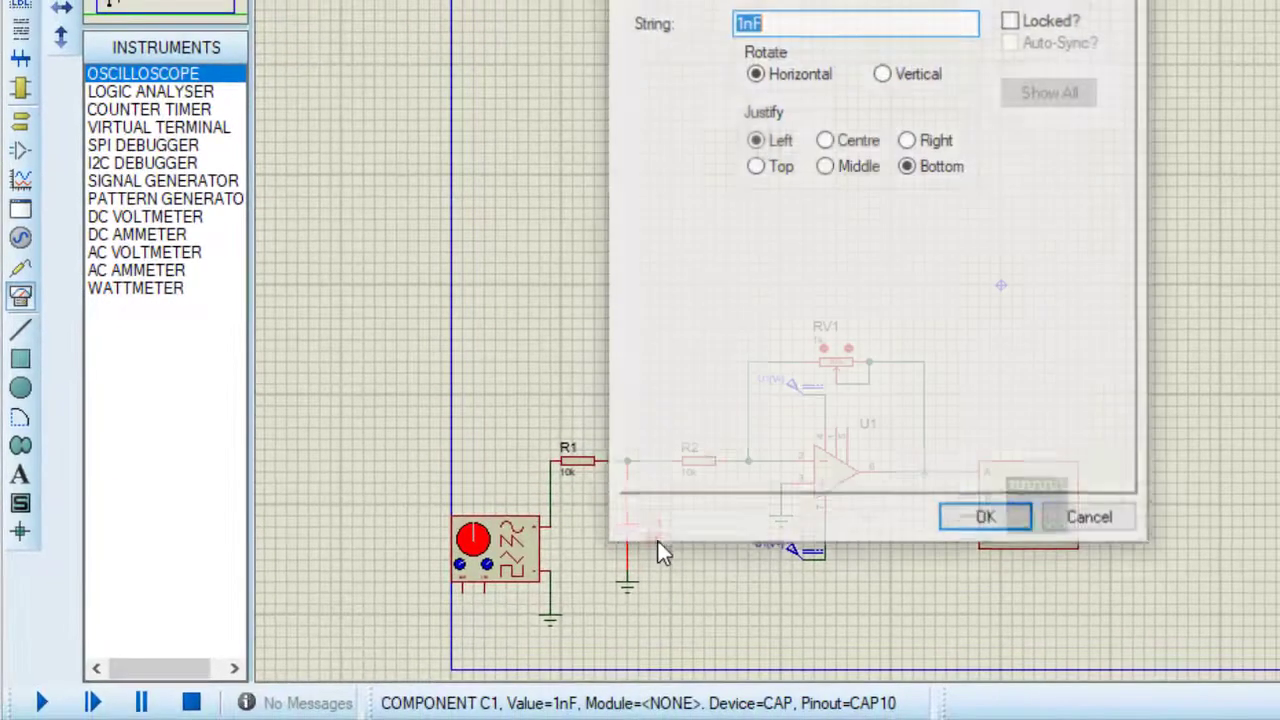
click(746, 22)
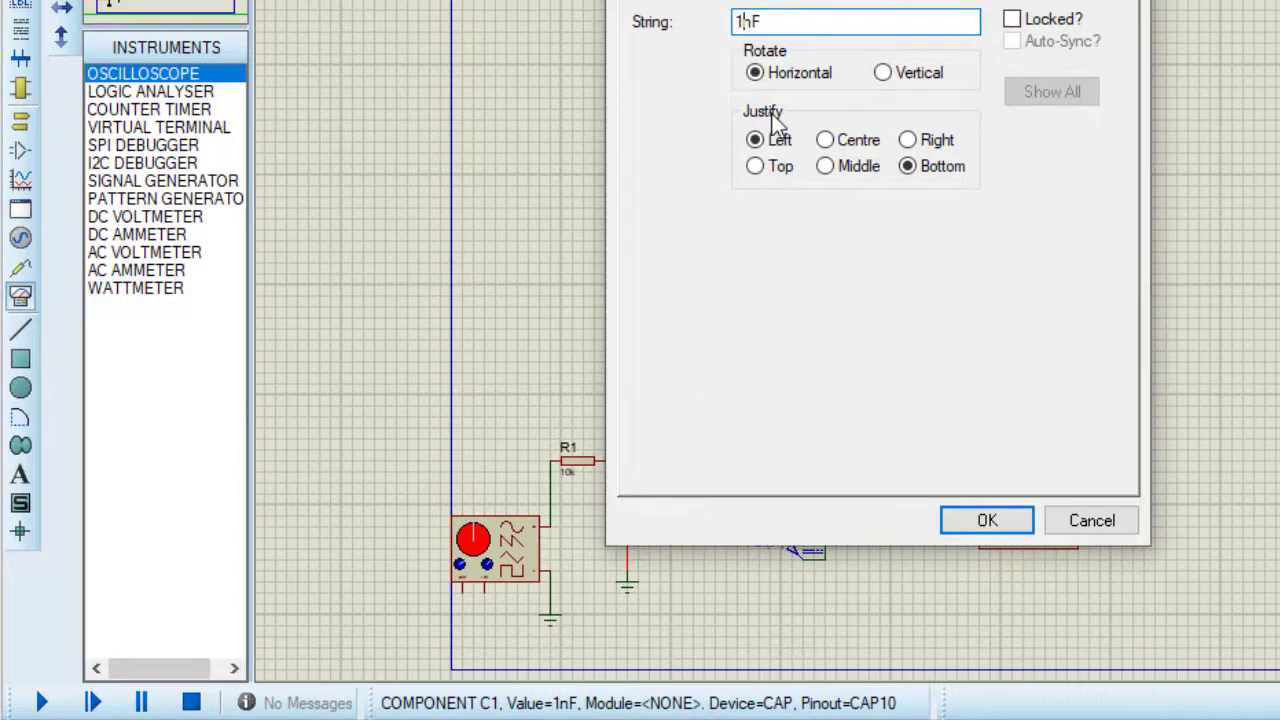
click(991, 521)
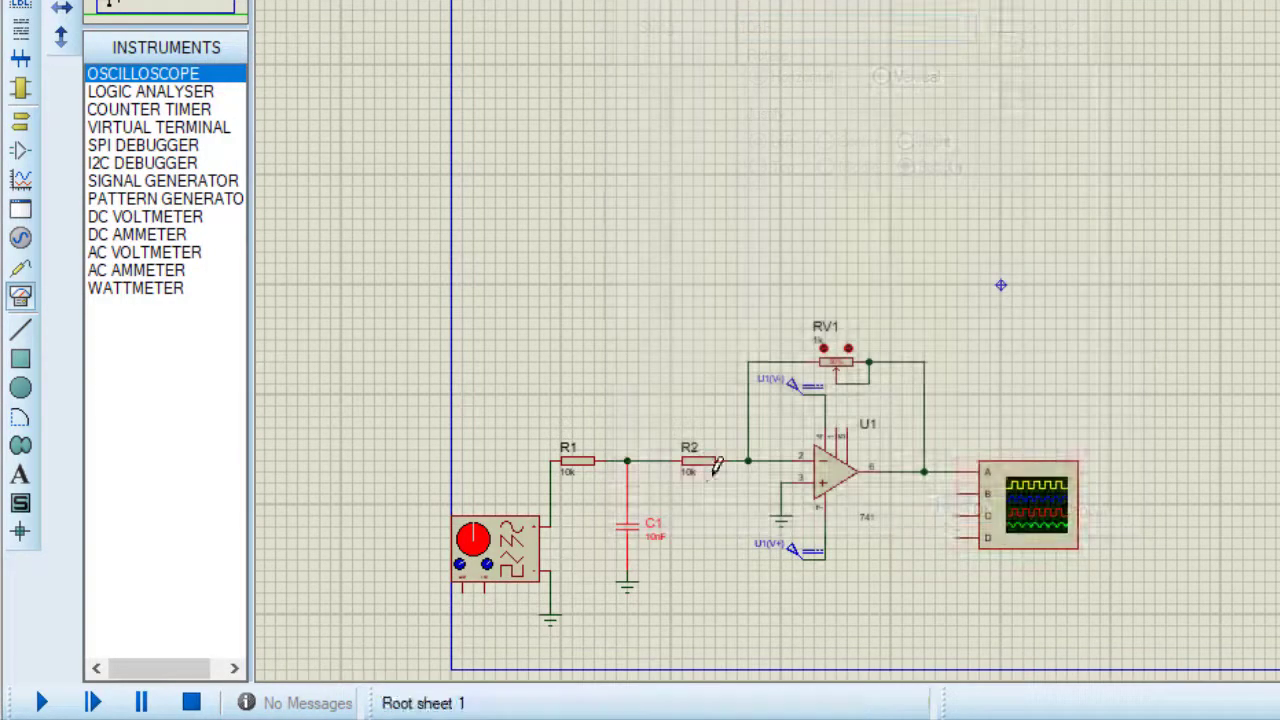
Step: Set potentiometer RV1 to 20k and box-select the whole circuit
double_click(818, 340)
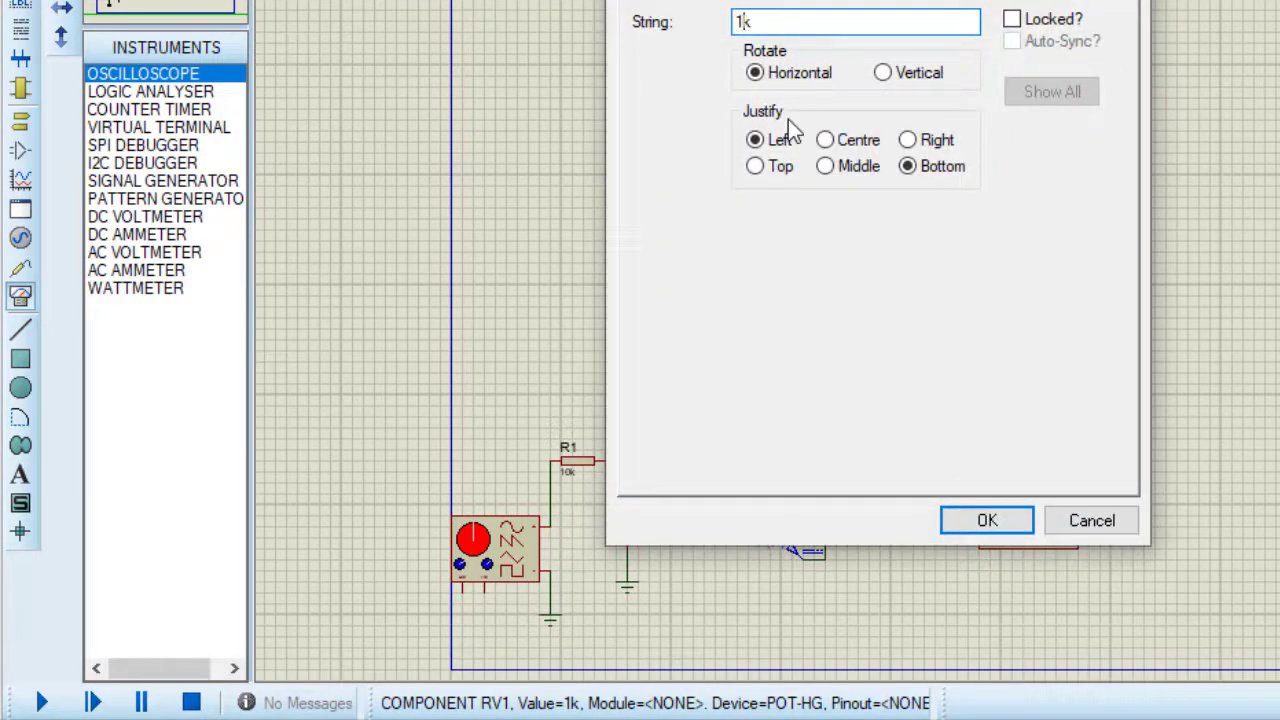
key(BackSpace)
text(20)
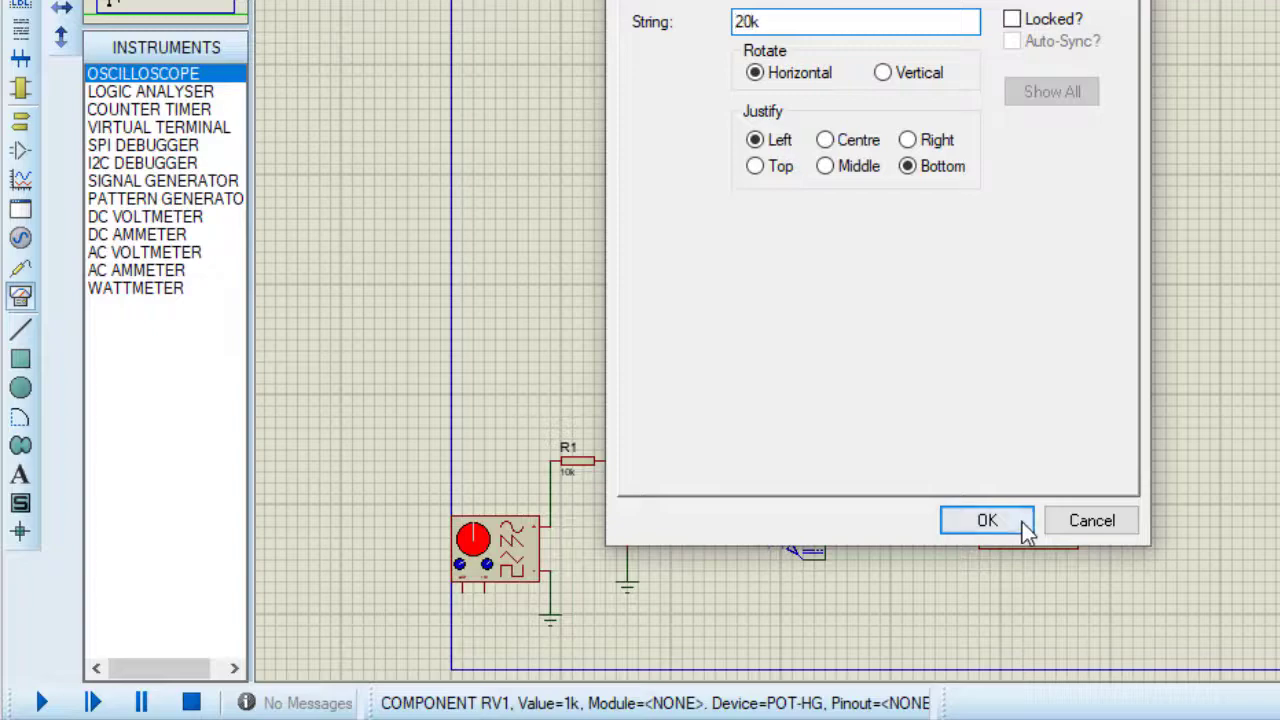
click(1022, 522)
drag(1133, 647, 428, 256)
Step: Copy and paste the selected circuit, dropping it at its new position
key(ctrl+c)
key(ctrl+v)
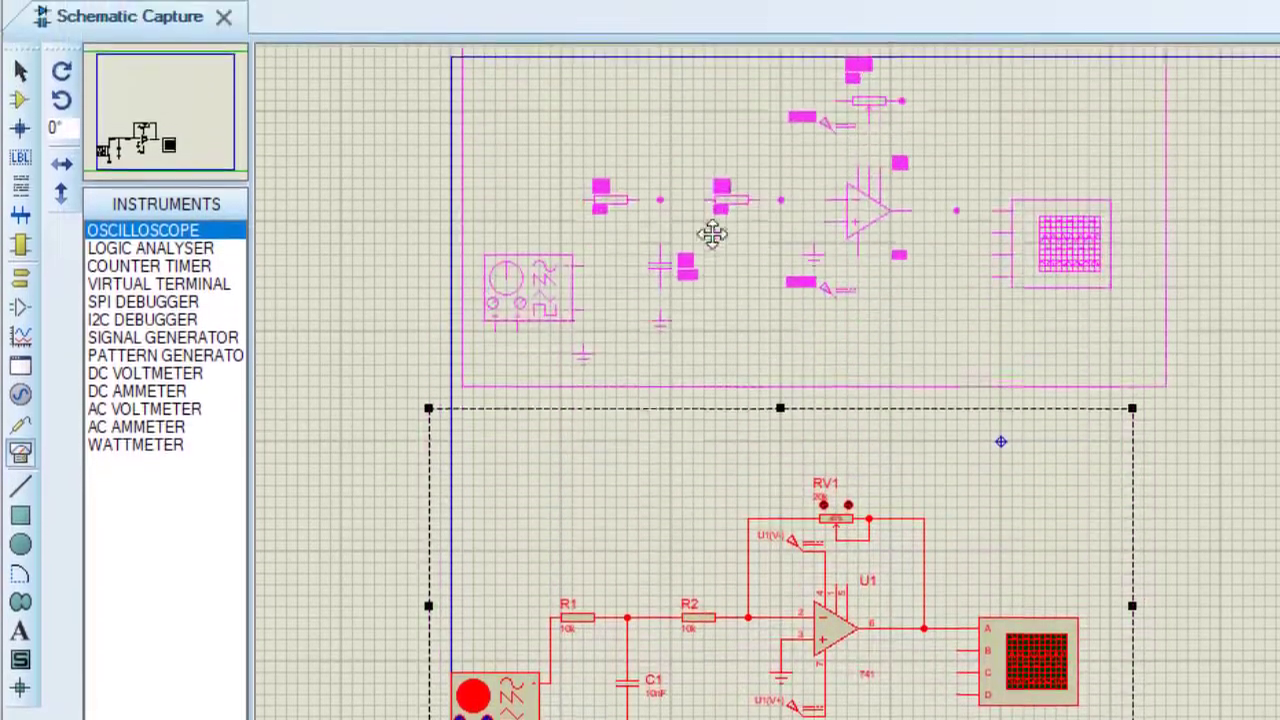
click(712, 300)
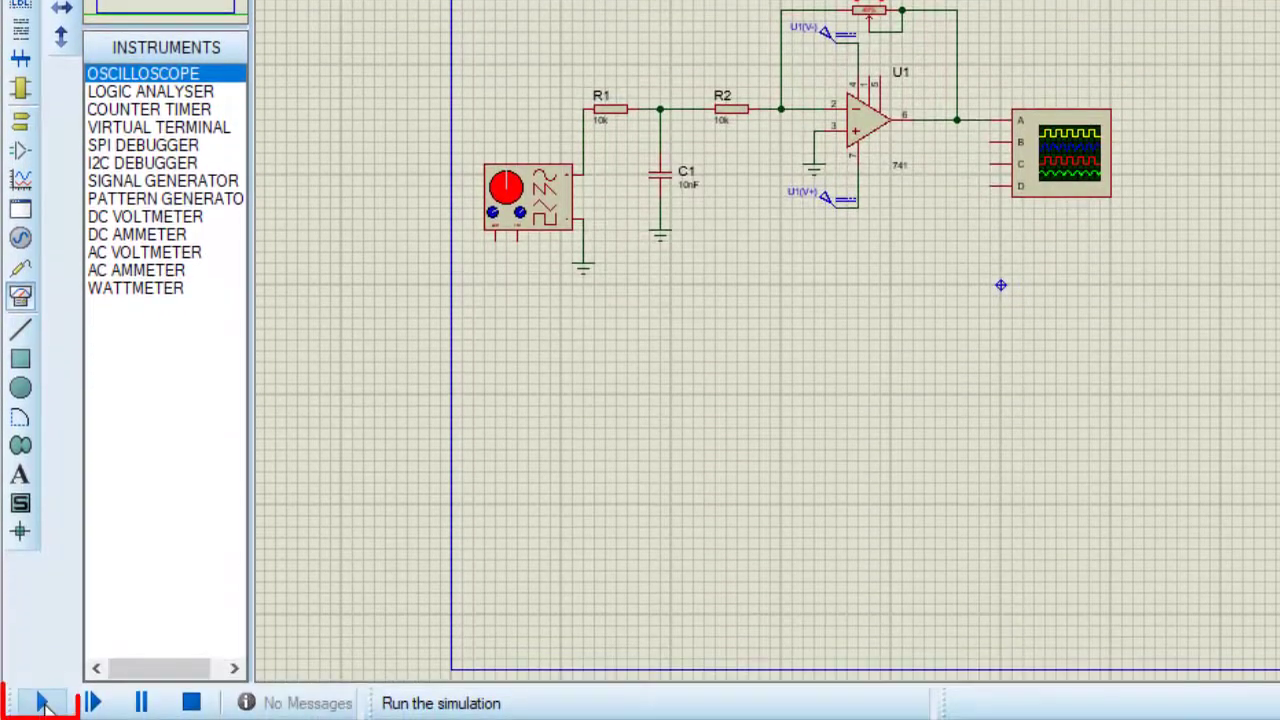
Step: Run the simulation, set the generator frequency to 100K, then stop it
click(44, 704)
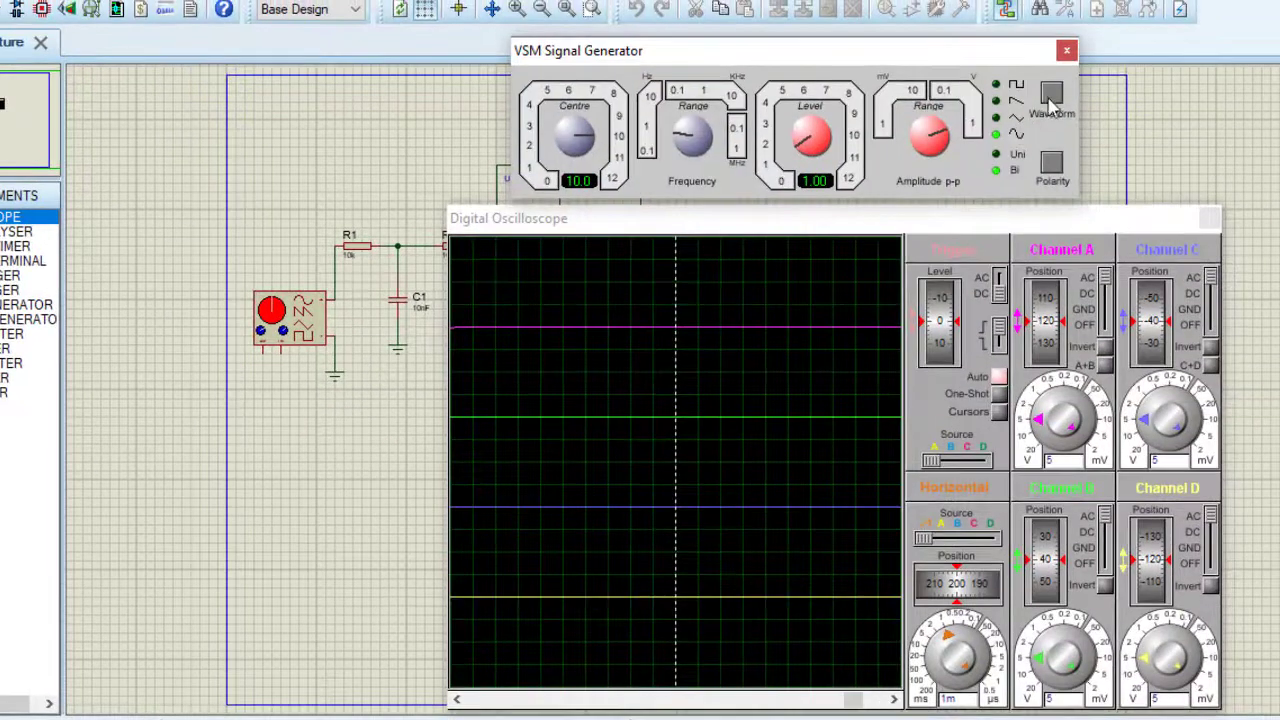
click(705, 137)
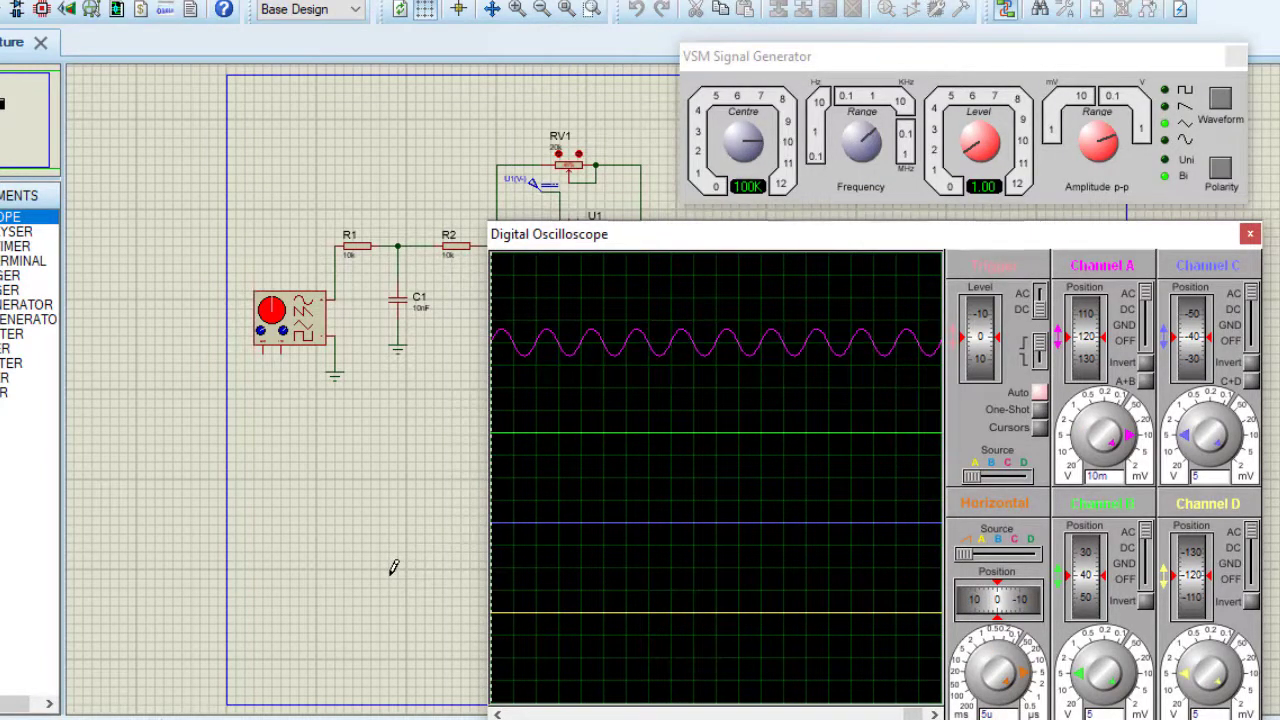
key(shift+Pause)
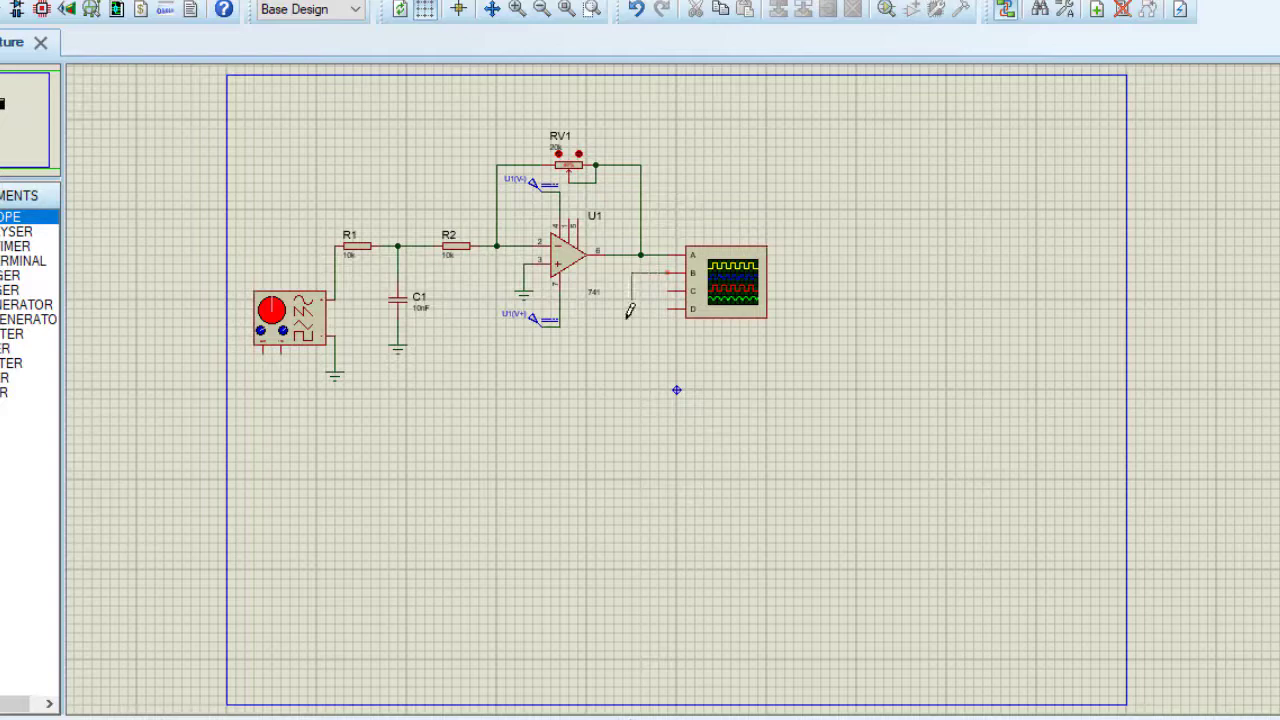
Step: Wire oscilloscope channel B to the generator's + output and run the simulation
click(613, 363)
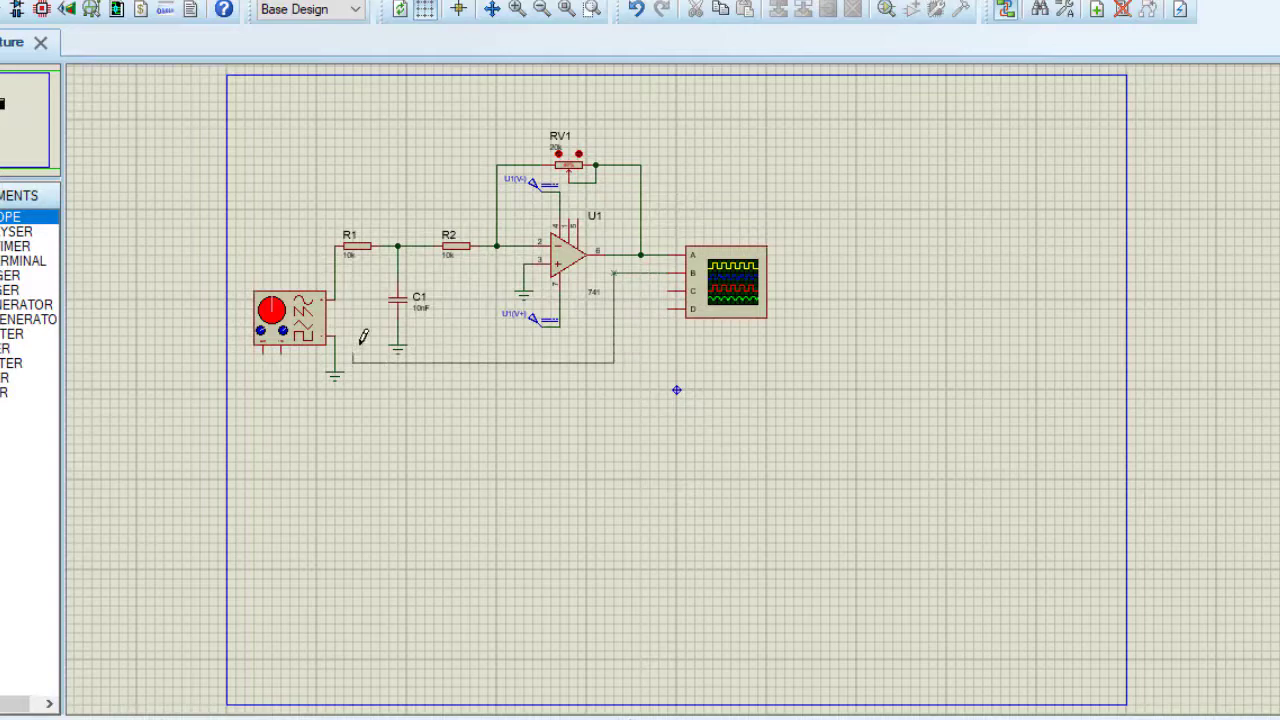
click(335, 298)
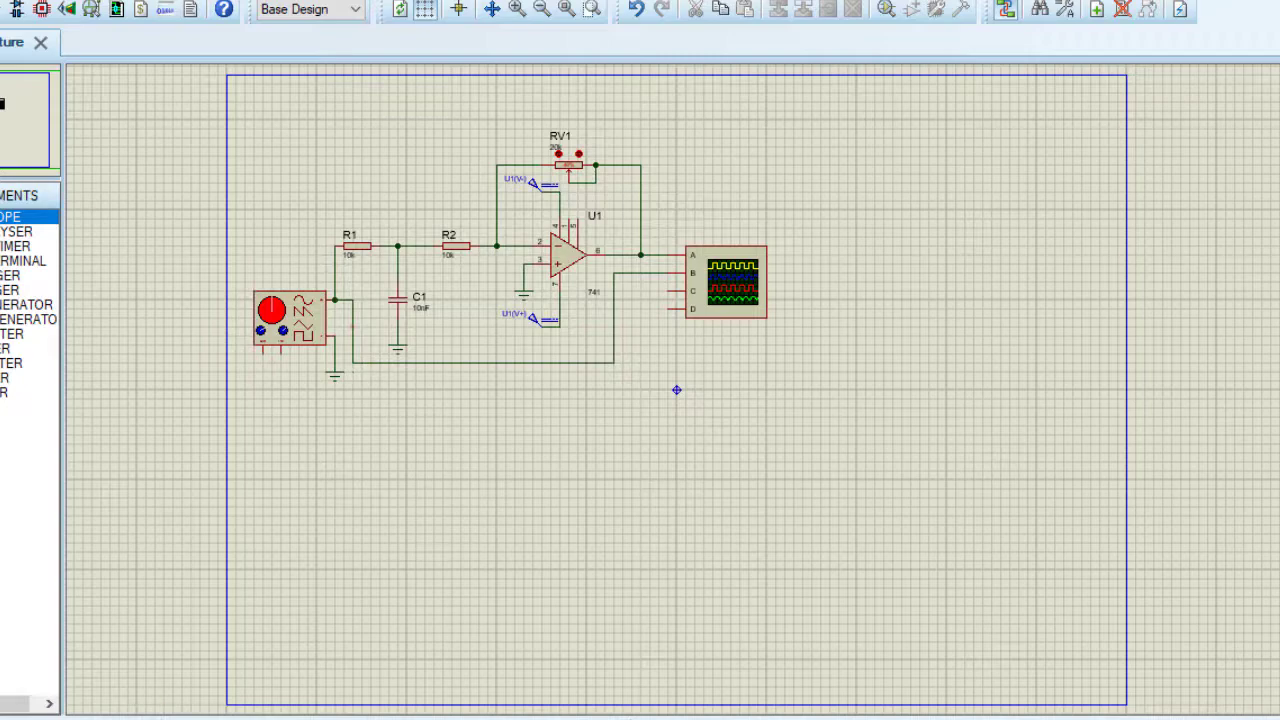
key(F12)
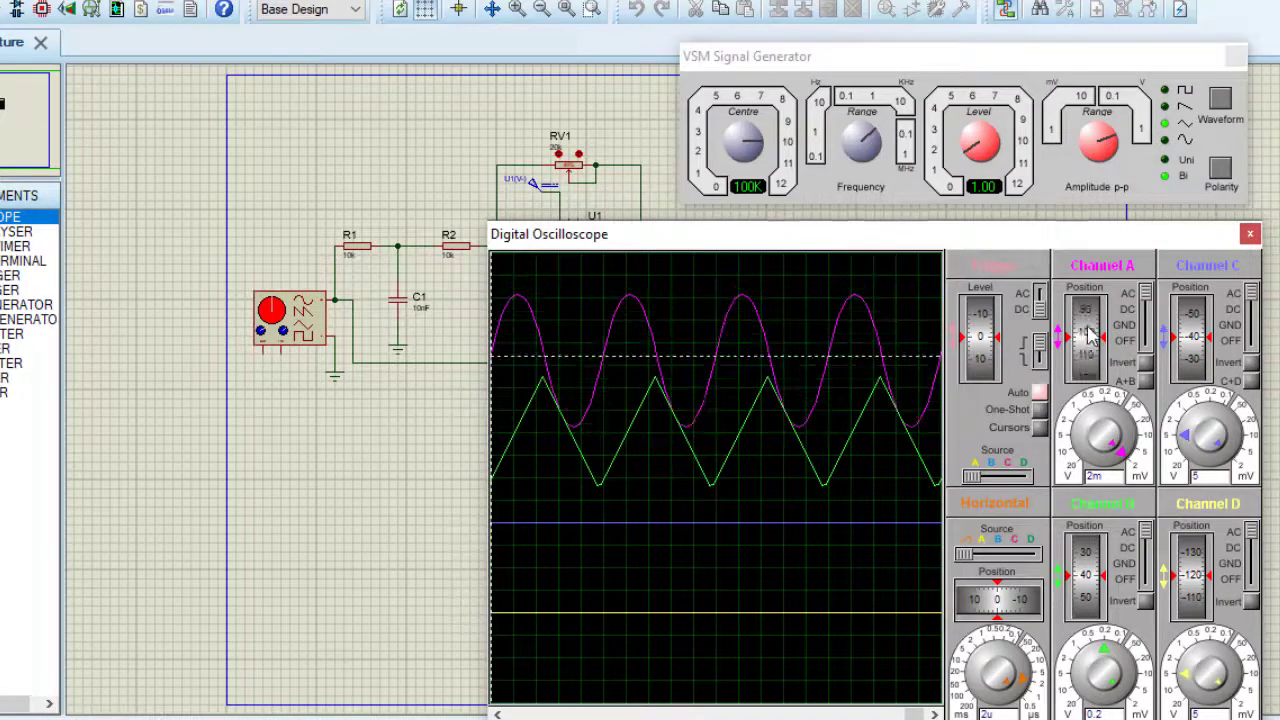
Step: Lower the Channel A Position from about 115 to about 65 so the sine overlaps the triangle
drag(1093, 325, 1100, 368)
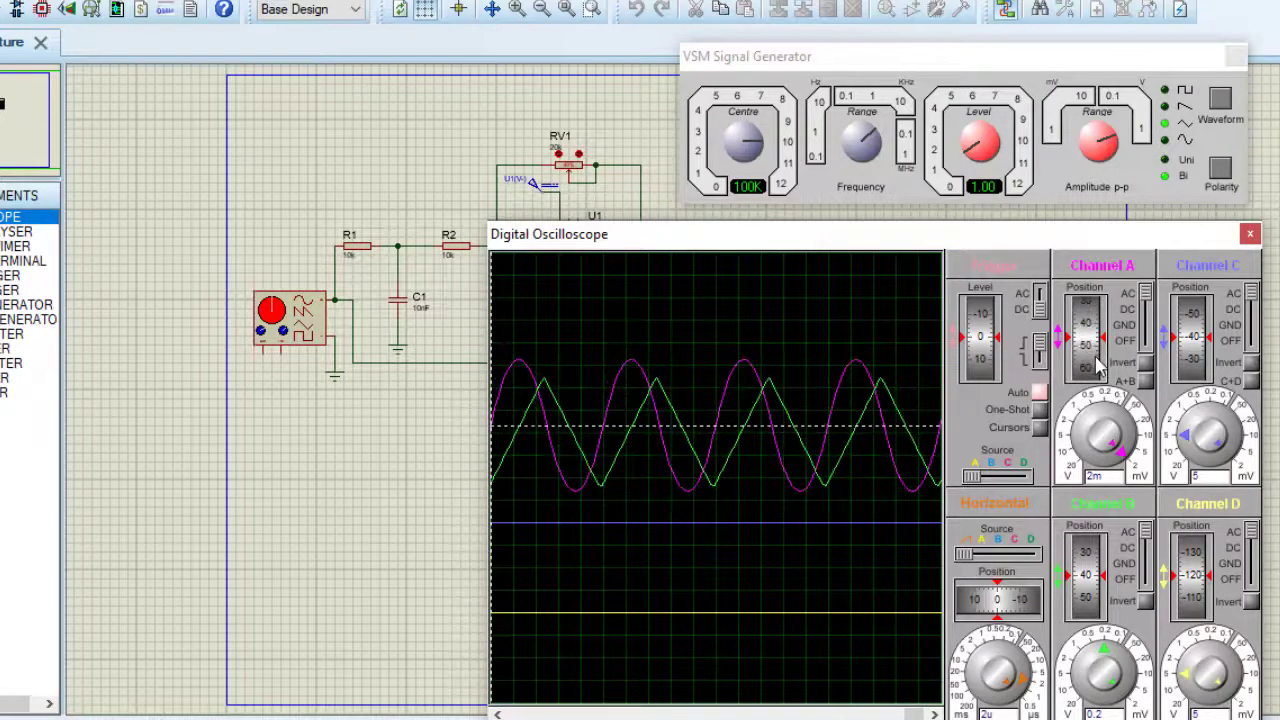